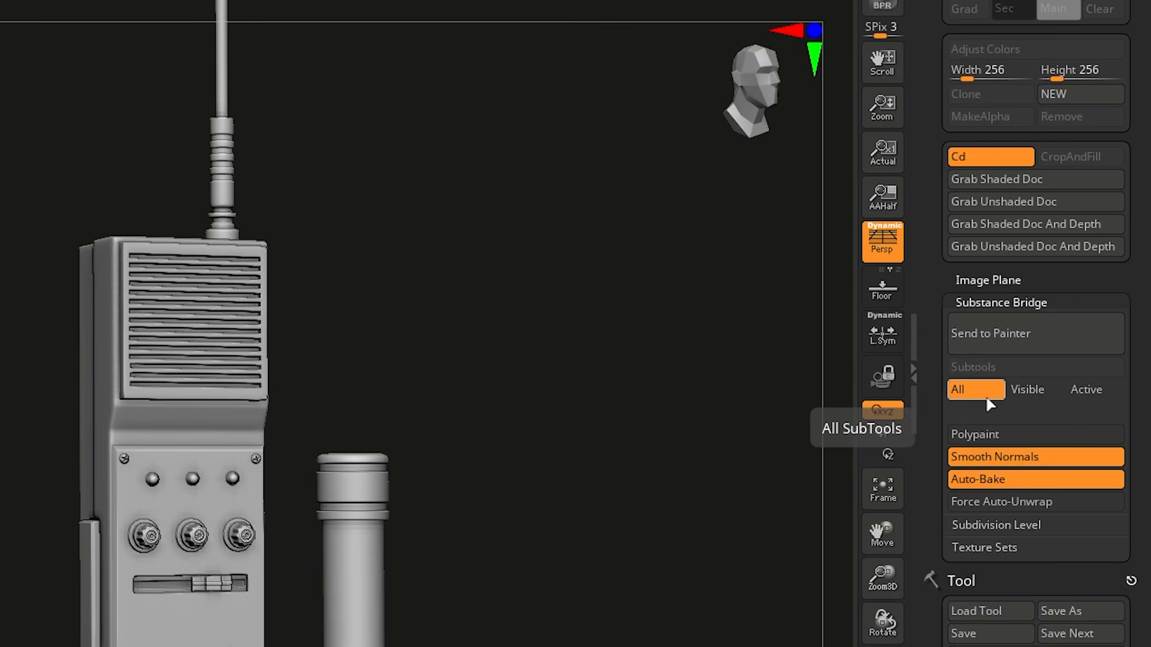
# Try the Substance Bridge's Visible subtools option with the Veils subtool's visibility toggled, then switch the scope to Active
pyautogui.click(1033, 391)
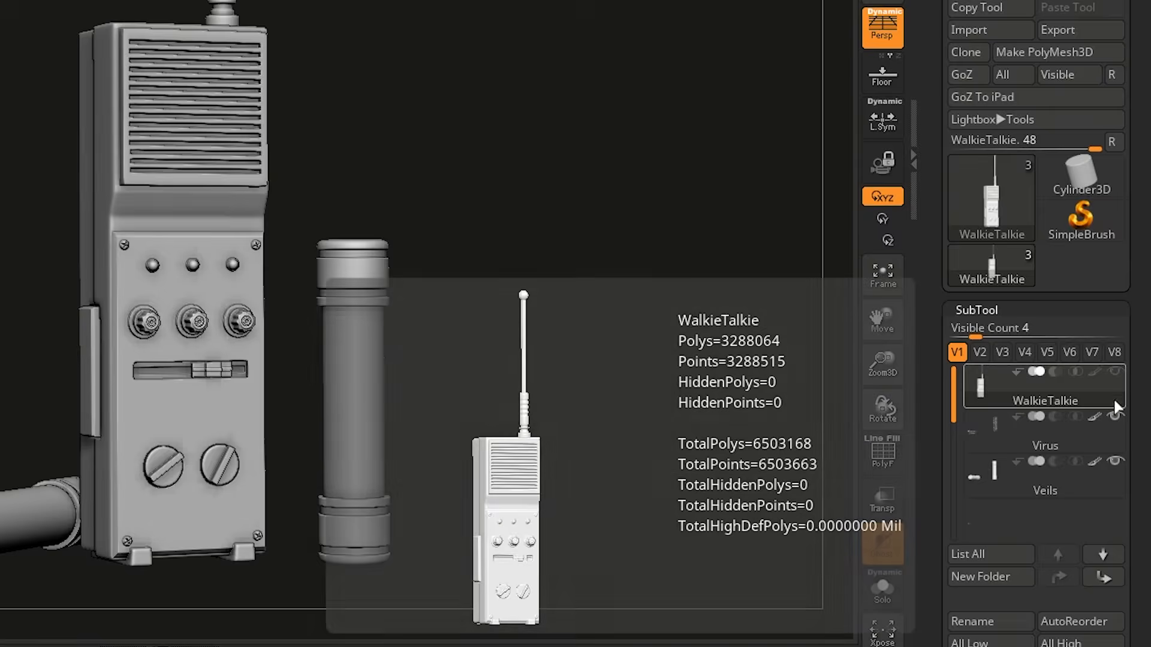
pyautogui.click(1116, 462)
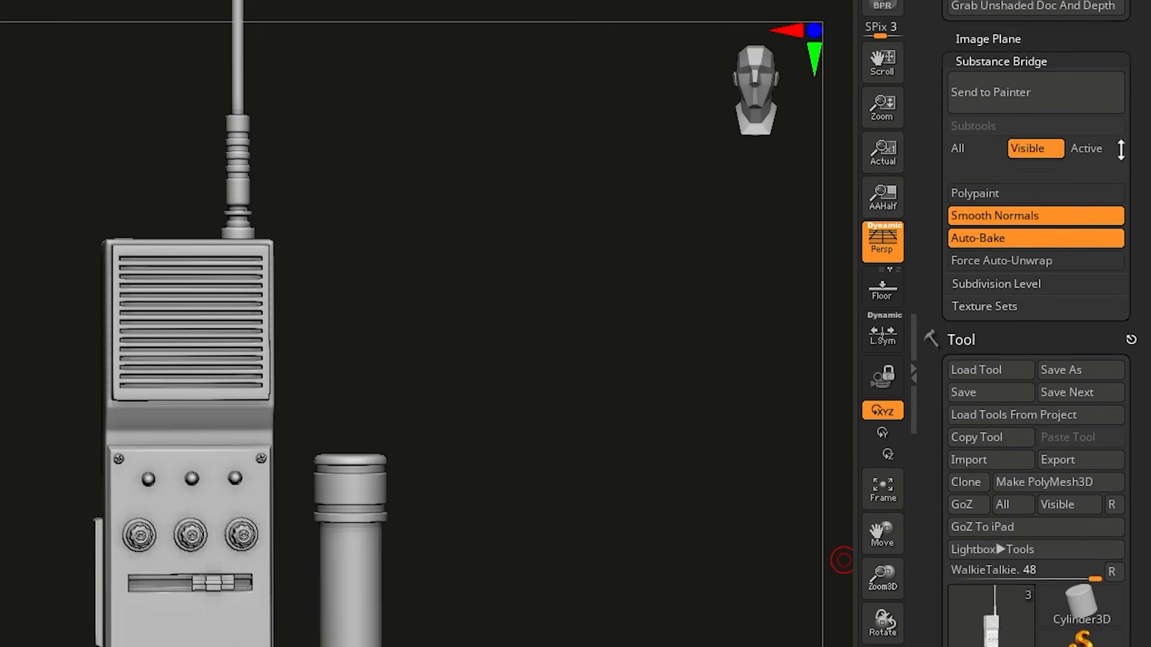
pyautogui.moveTo(1120, 148); pyautogui.dragTo(1094, 203)
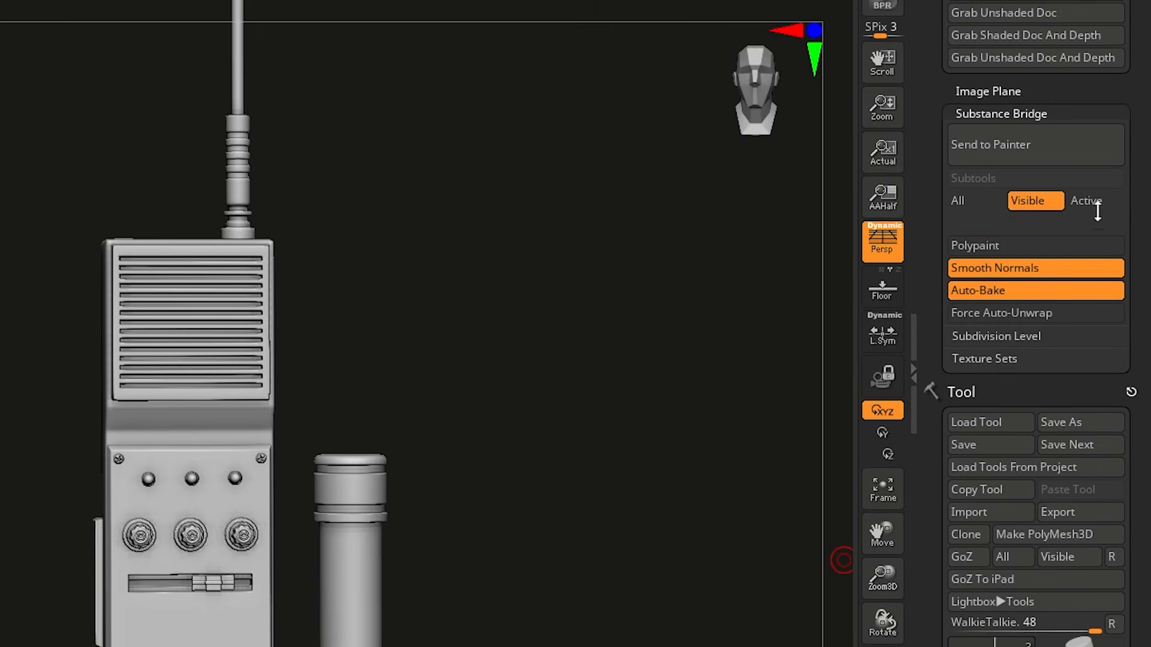
pyautogui.click(1092, 203)
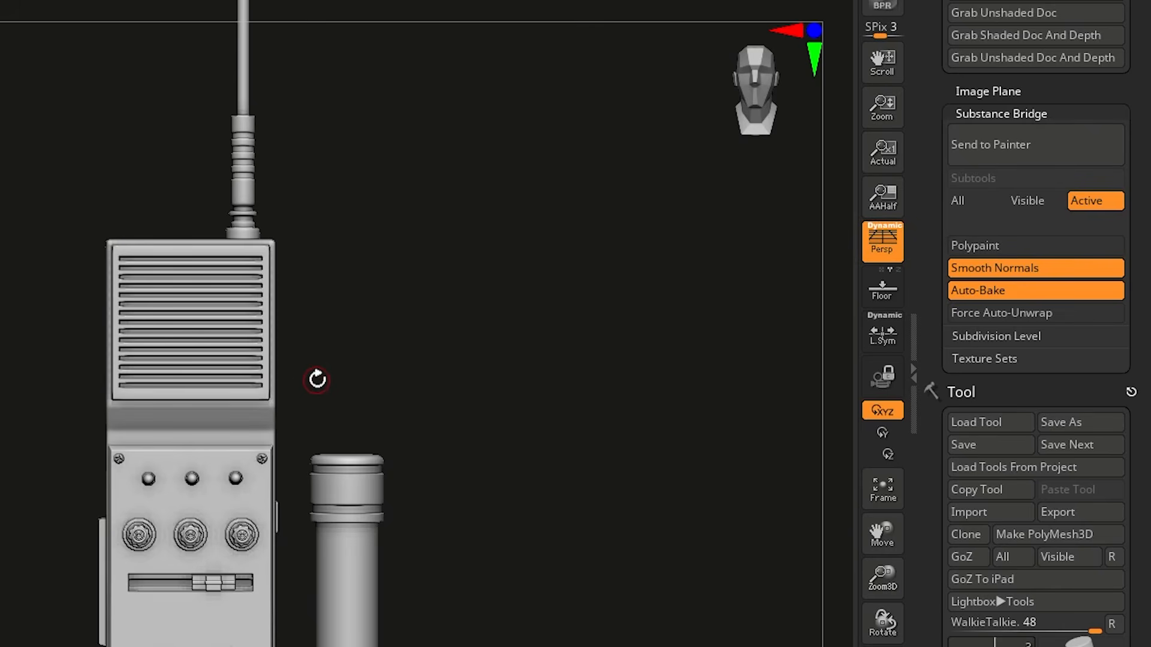
# Examine the Substance Bridge's Subdivision Level and Texture Sets options
pyautogui.scroll(2, 1064, 354)
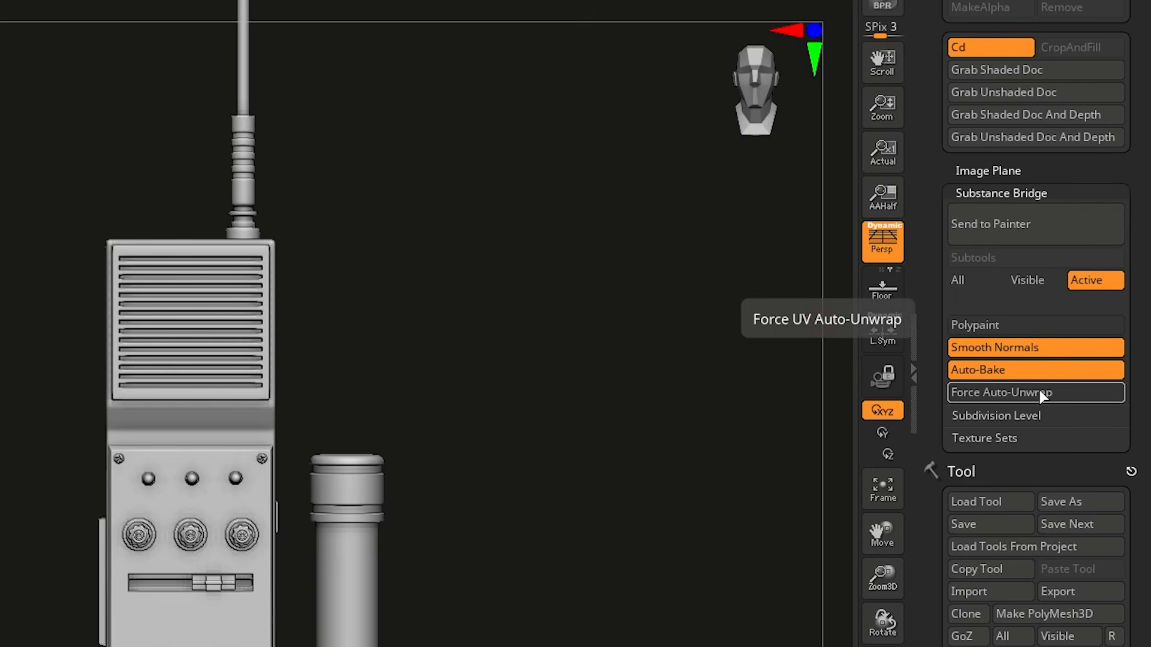
pyautogui.scroll(-3, 1049, 336)
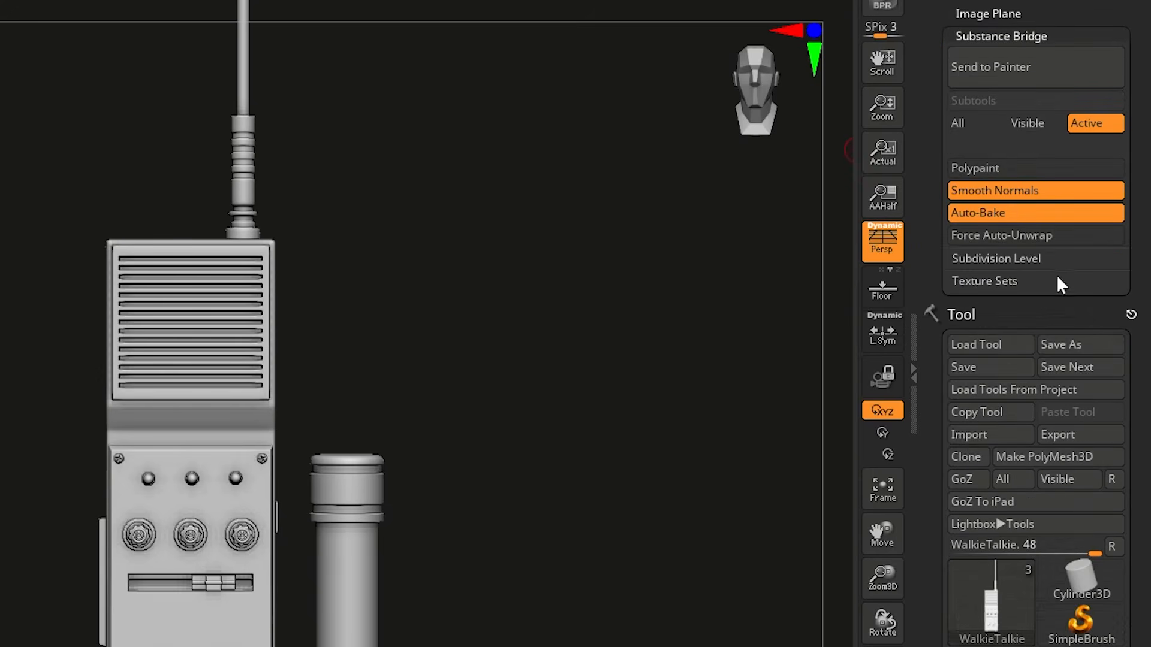
pyautogui.click(1020, 258)
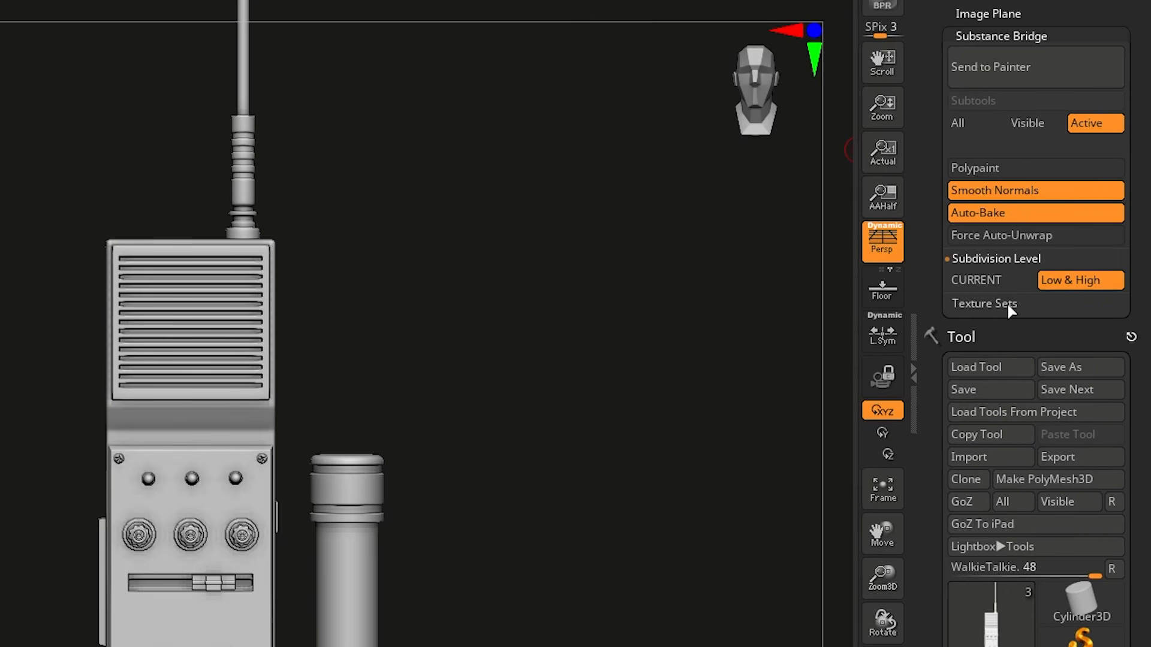
pyautogui.click(1008, 304)
pyautogui.click(1014, 262)
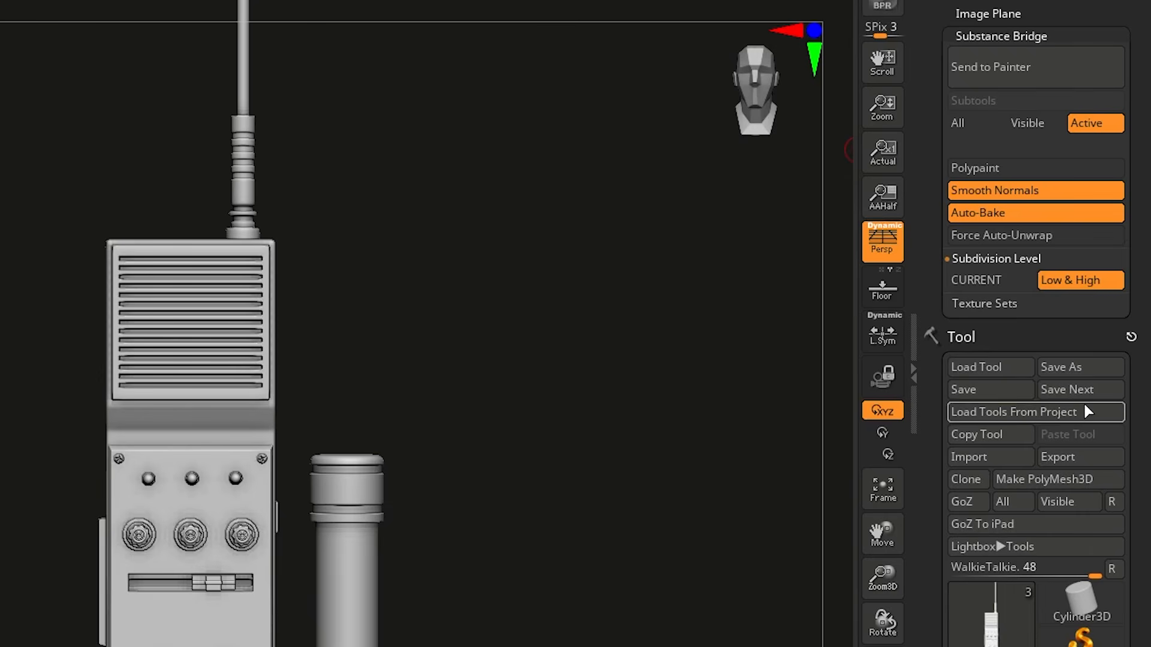
# Set the WalkieTalkie subtool to subdivision level 1 and display its wireframe
pyautogui.moveTo(1135, 403); pyautogui.dragTo(1121, 264)
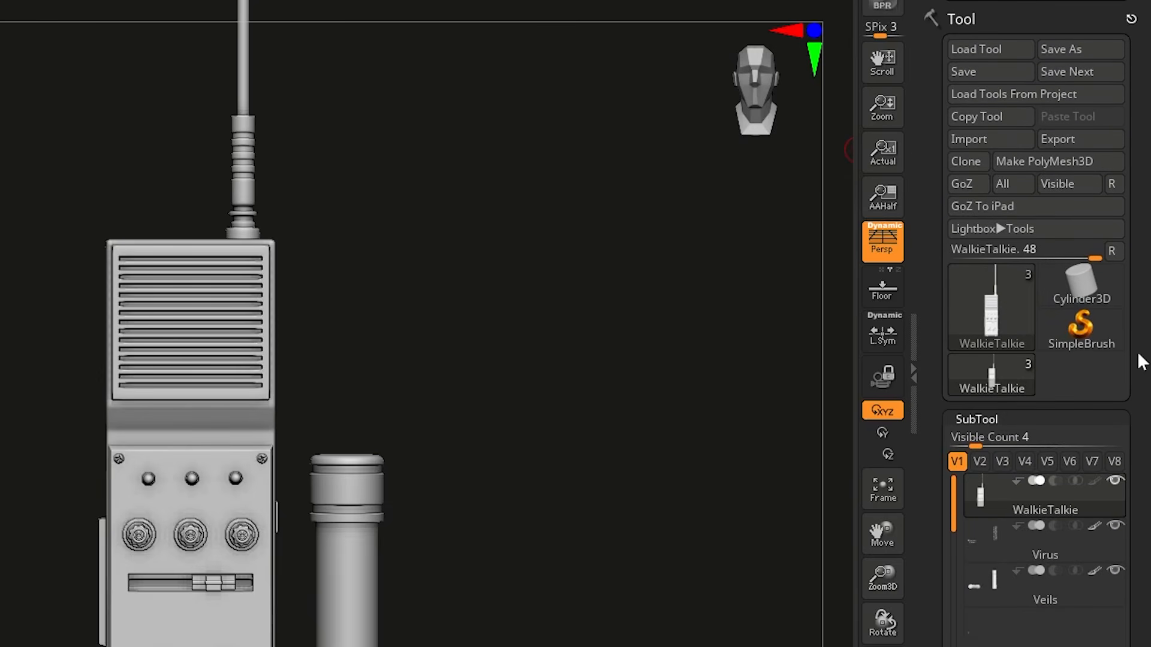
pyautogui.moveTo(1135, 360); pyautogui.dragTo(1119, 206)
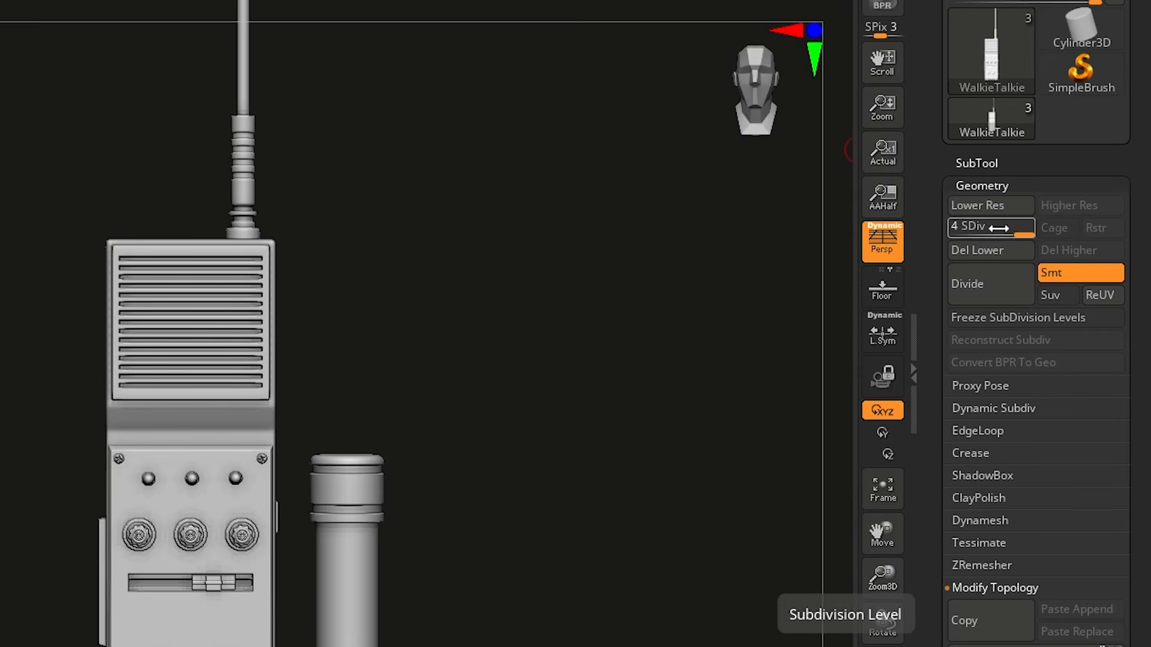
pyautogui.moveTo(1007, 228); pyautogui.dragTo(965, 231)
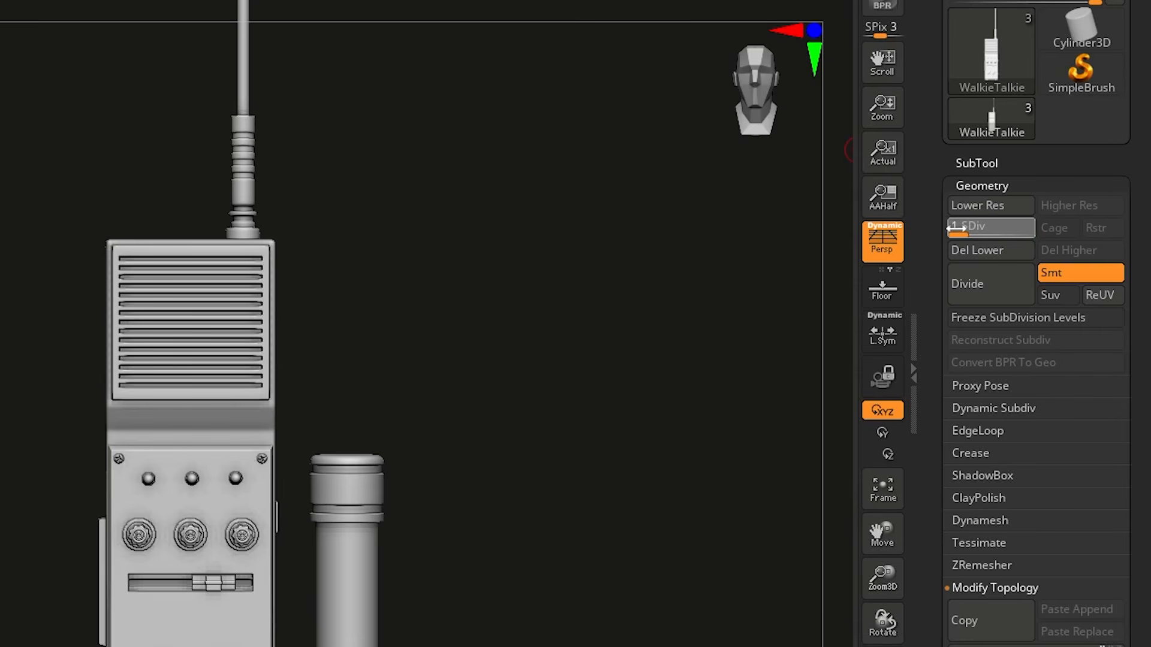
pyautogui.hotkey('shift', 'f')
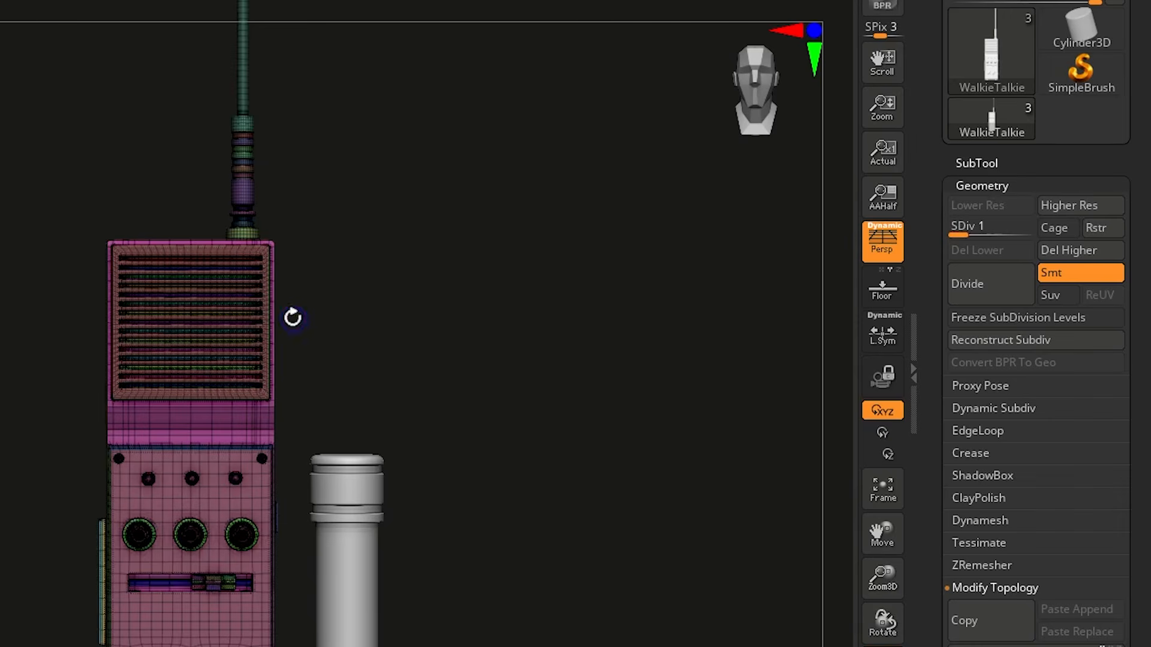
pyautogui.moveTo(360, 346)
pyautogui.mouseDown()
pyautogui.moveTo(477, 349)
pyautogui.moveTo(380, 344)
pyautogui.mouseUp()
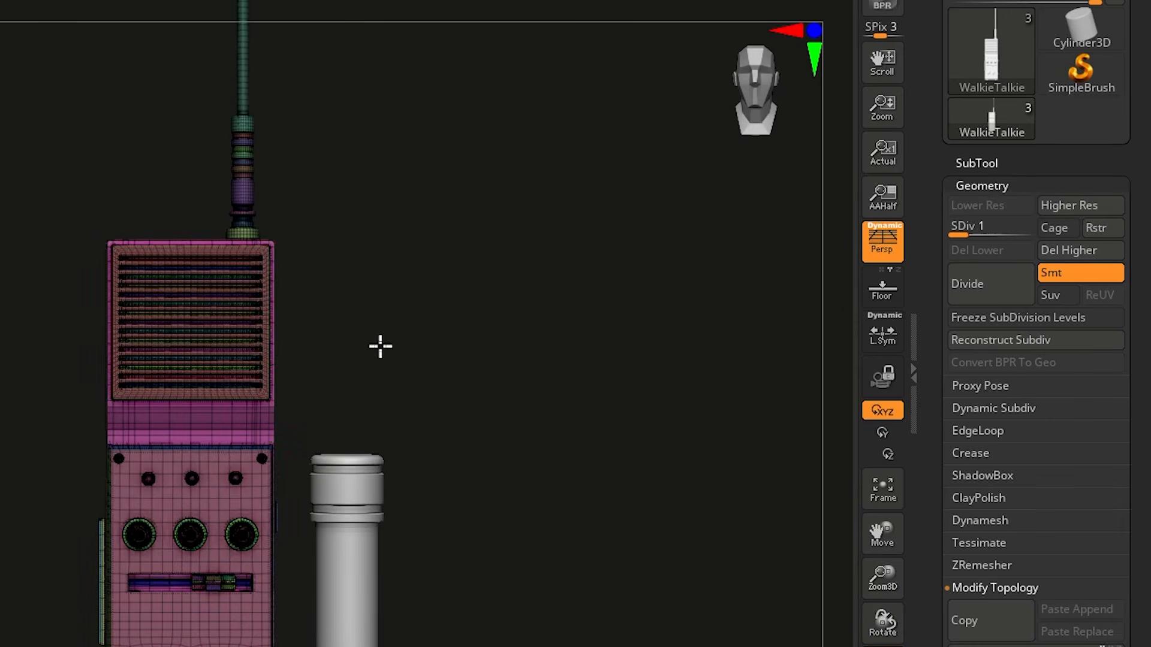
# Return the WalkieTalkie subtool to subdivision level 4 and turn off its wireframe
pyautogui.moveTo(946, 233); pyautogui.dragTo(1024, 234)
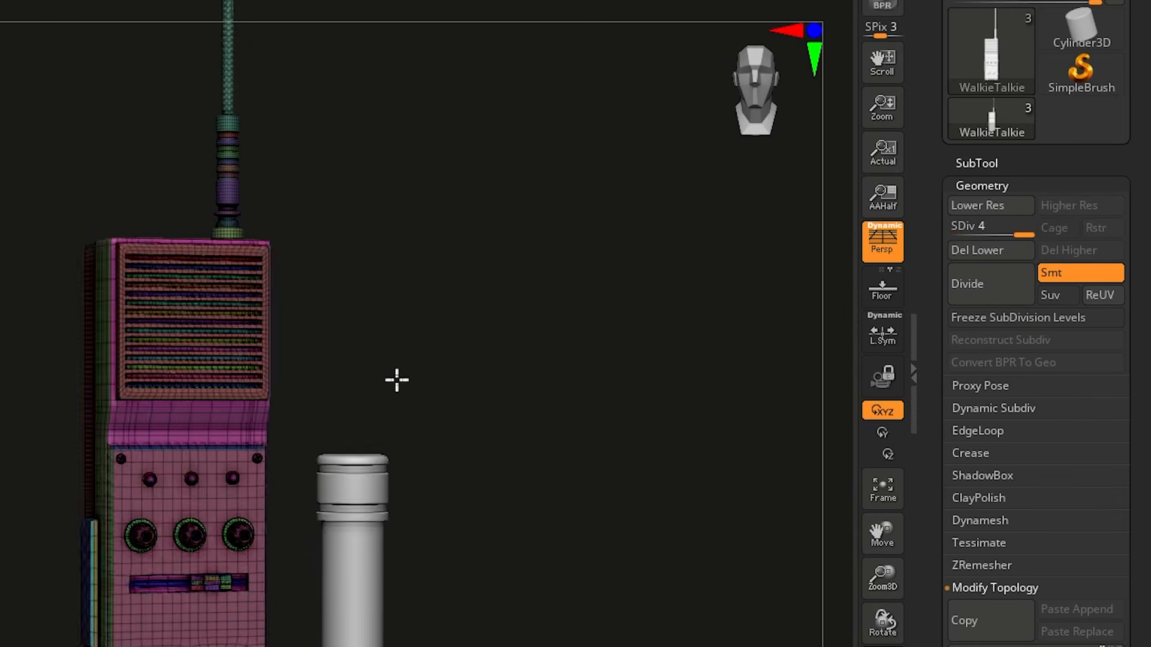
pyautogui.hotkey('shift', 'f')
pyautogui.moveTo(421, 380); pyautogui.dragTo(398, 385)
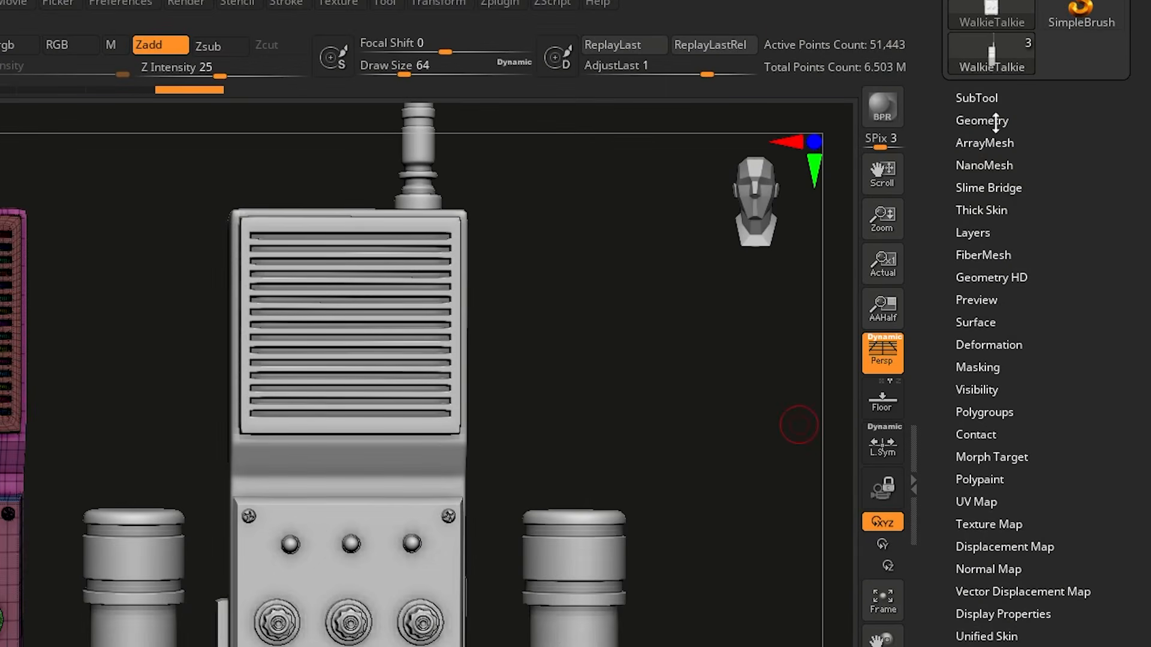
# Raise the level 1 WalkieTalkie to its highest subdivision level in the Geometry settings and toggle the wireframe display
pyautogui.click(992, 117)
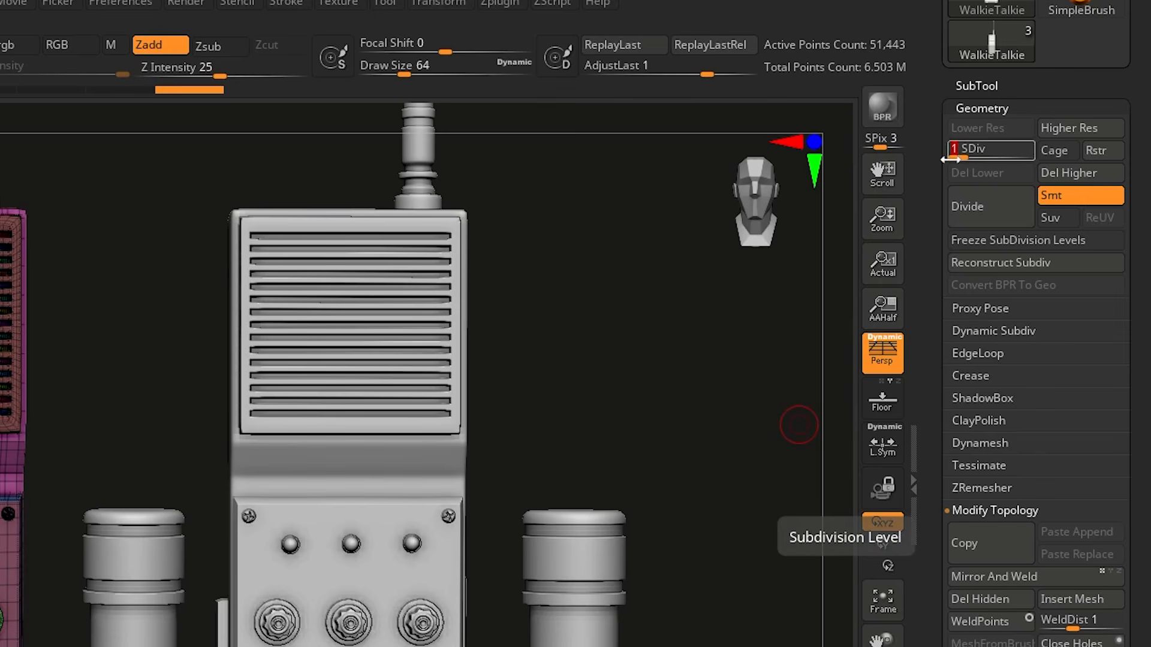
pyautogui.moveTo(967, 157); pyautogui.dragTo(1034, 157)
pyautogui.hotkey('shift', 'f')
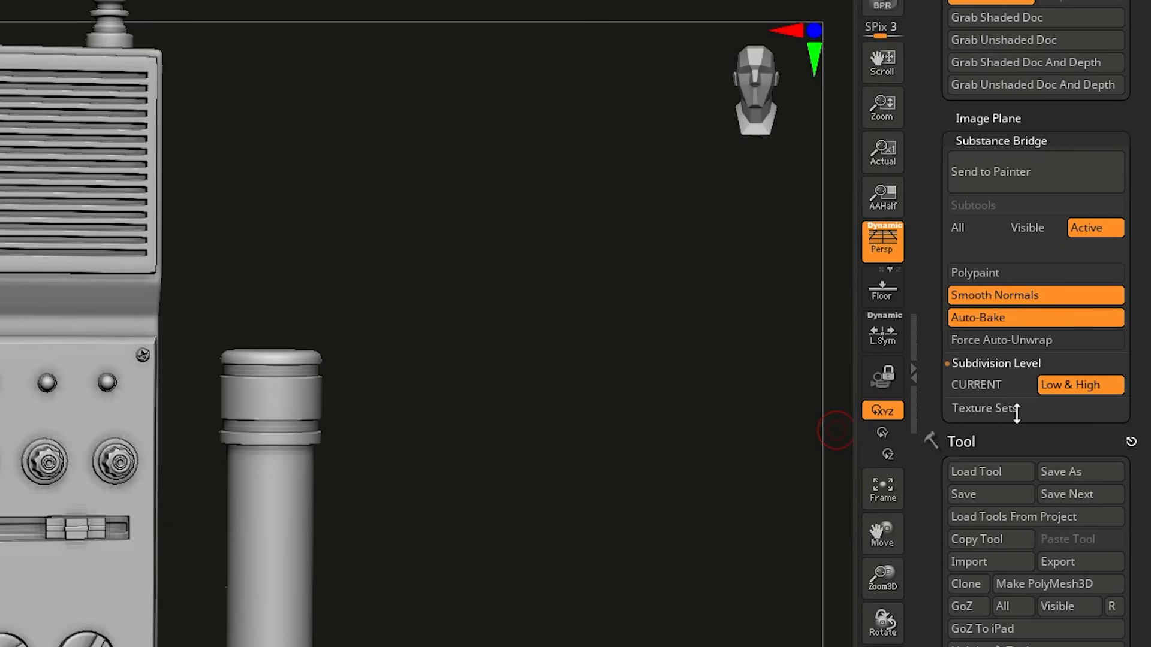
# Review the Texture Sets options and the WalkieTalkie, Virus and Veils subtools that Per SubTool applies to
pyautogui.click(1007, 408)
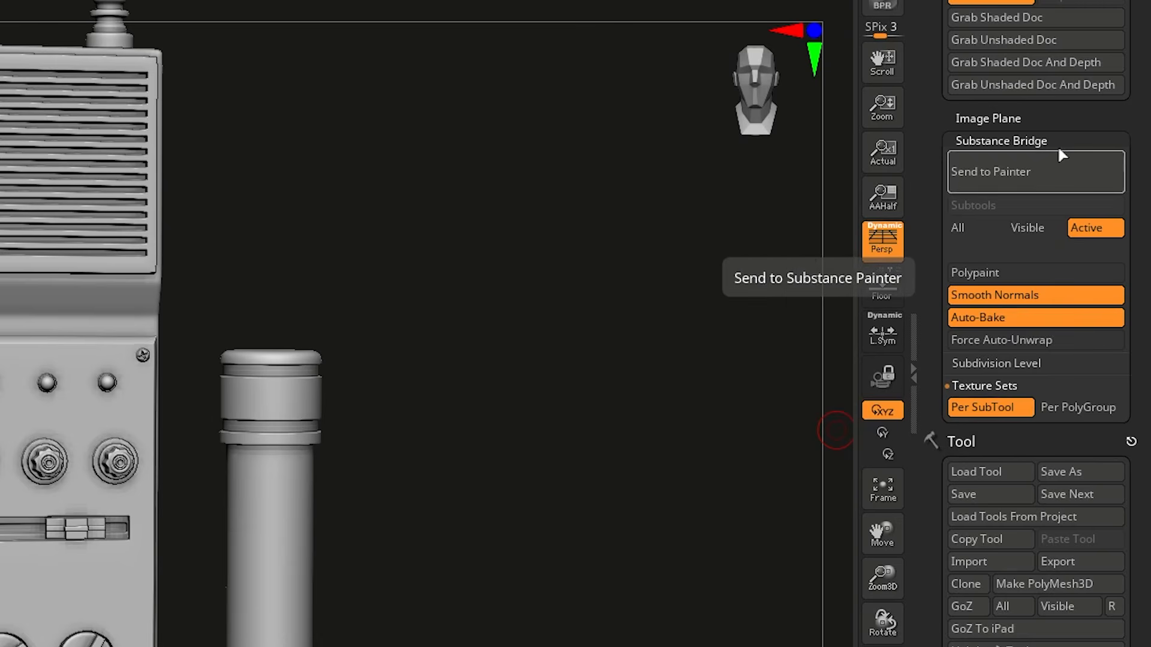
pyautogui.scroll(-10, 1058, 412)
pyautogui.click(979, 238)
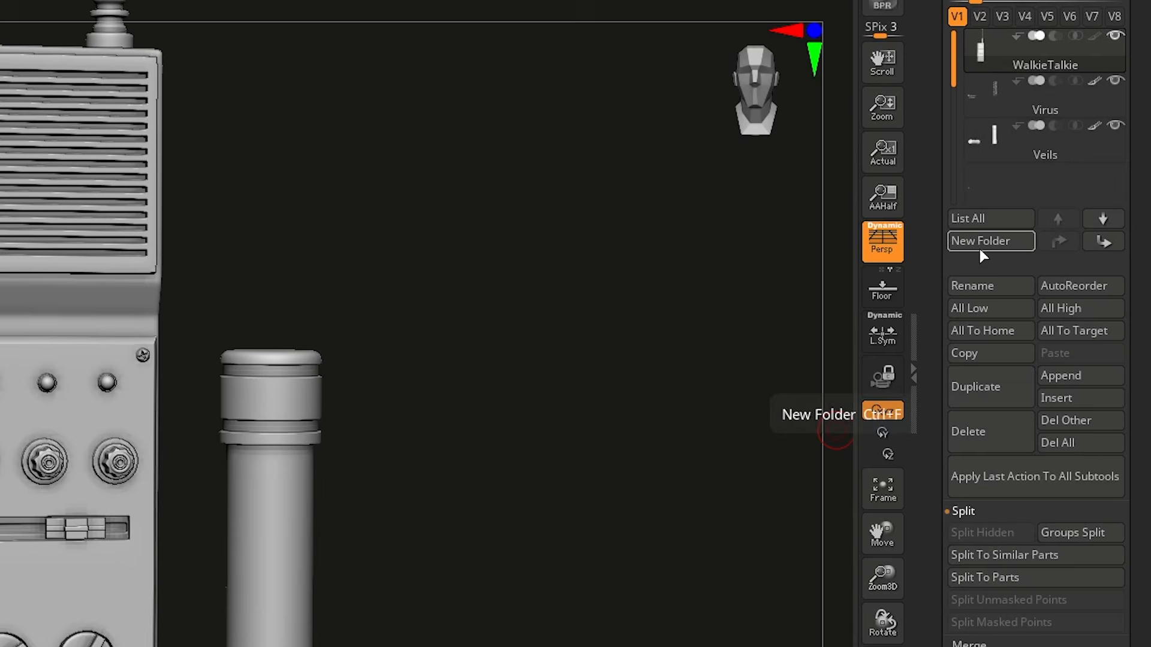
pyautogui.moveTo(1039, 52)
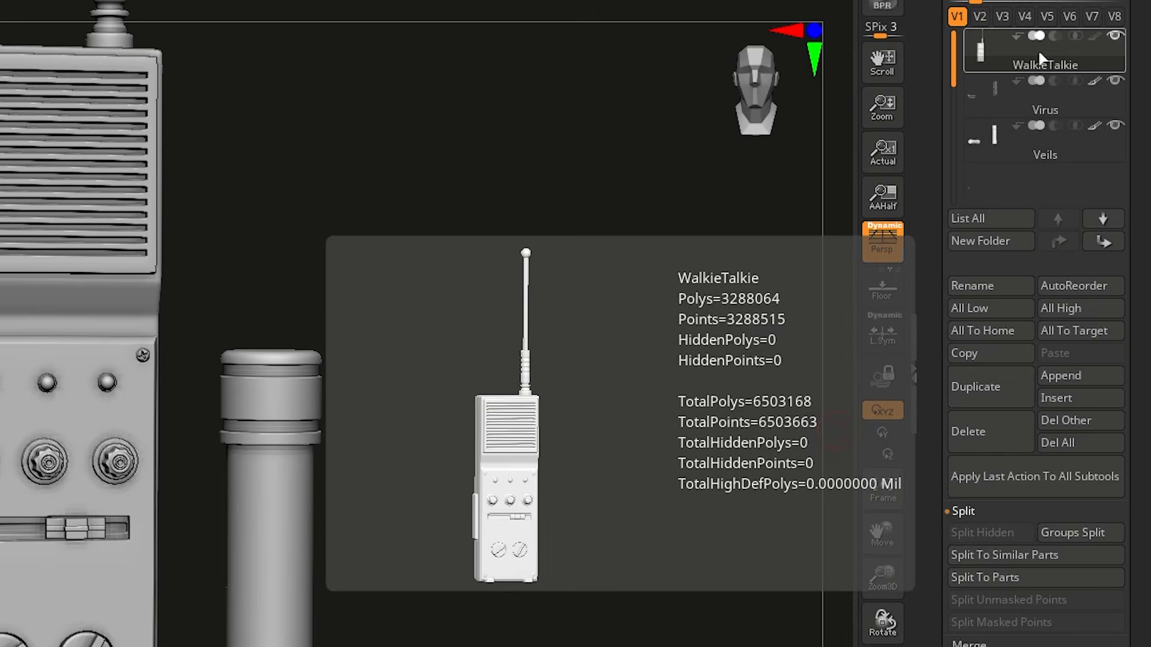
pyautogui.click(1052, 96)
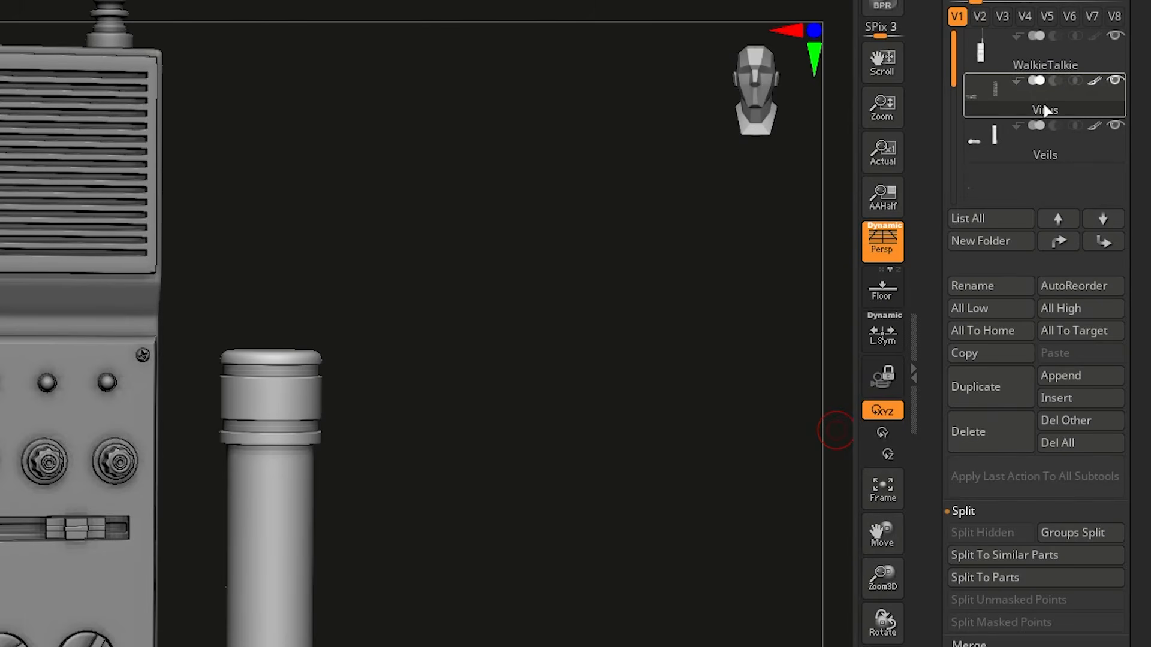
pyautogui.click(1046, 158)
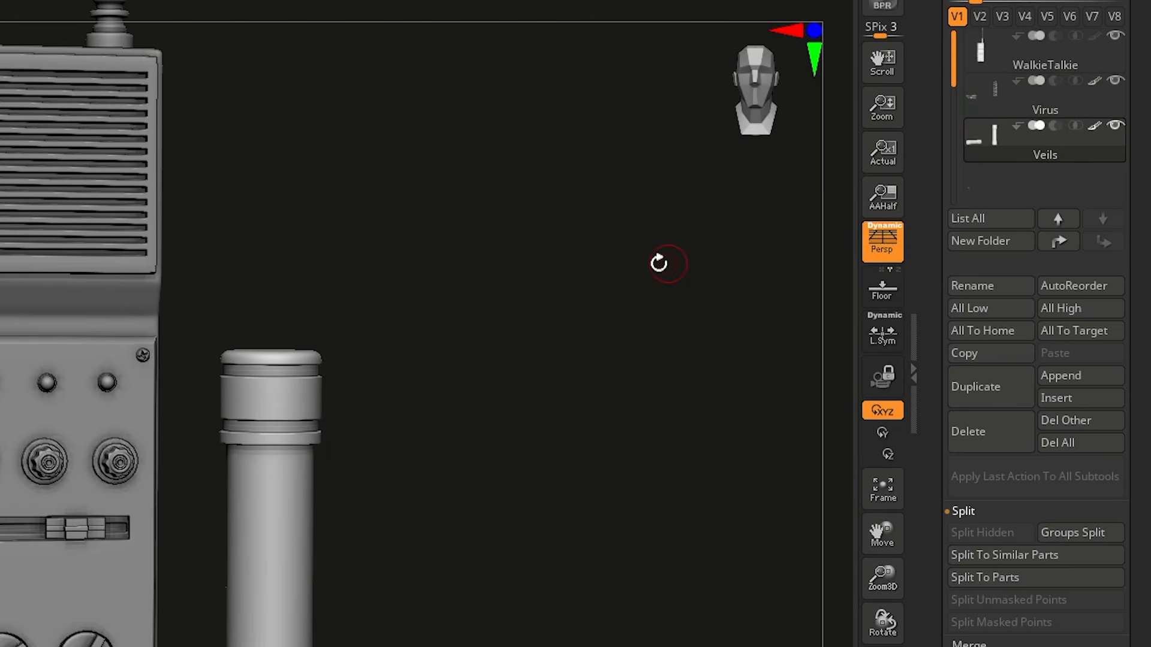
pyautogui.scroll(5, 989, 240)
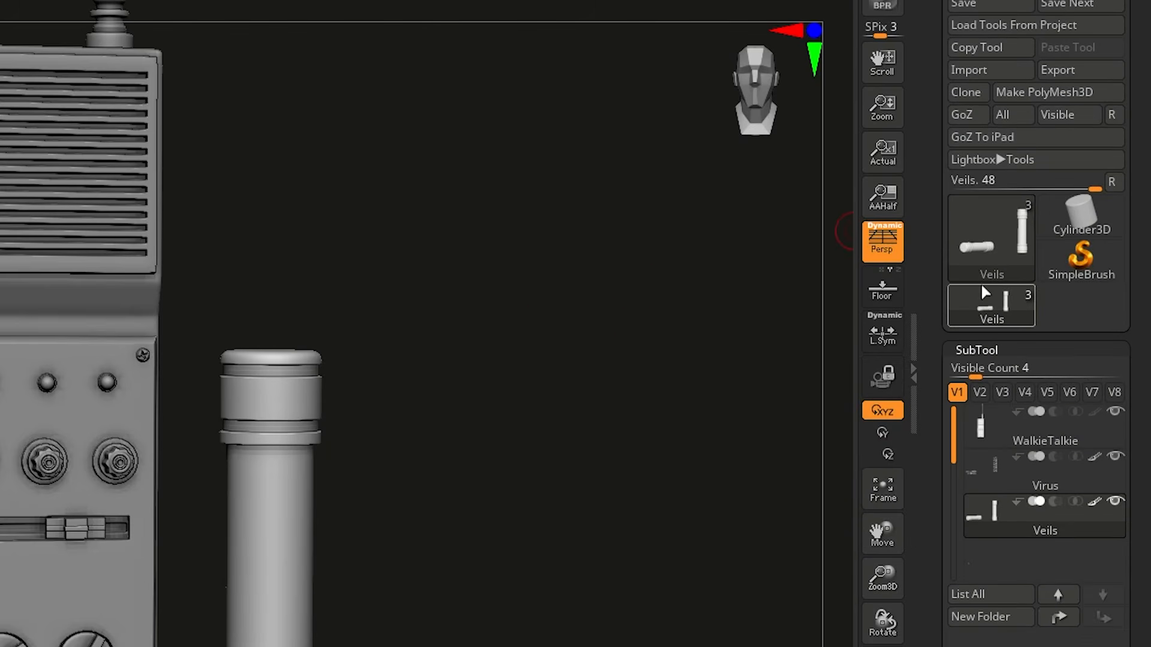
pyautogui.scroll(3, 989, 337)
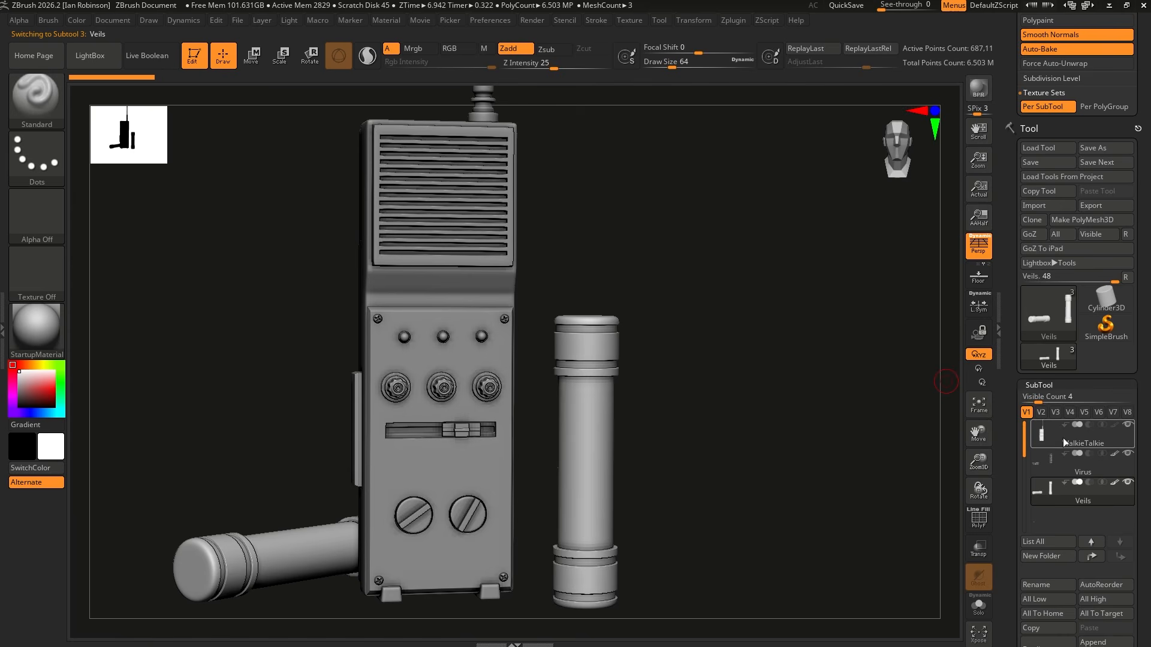
# Select the WalkieTalkie subtool and examine its polygroups with the wireframe display on
pyautogui.click(1065, 443)
pyautogui.hotkey('shift', 'f')
pyautogui.moveTo(696, 308); pyautogui.dragTo(618, 303)
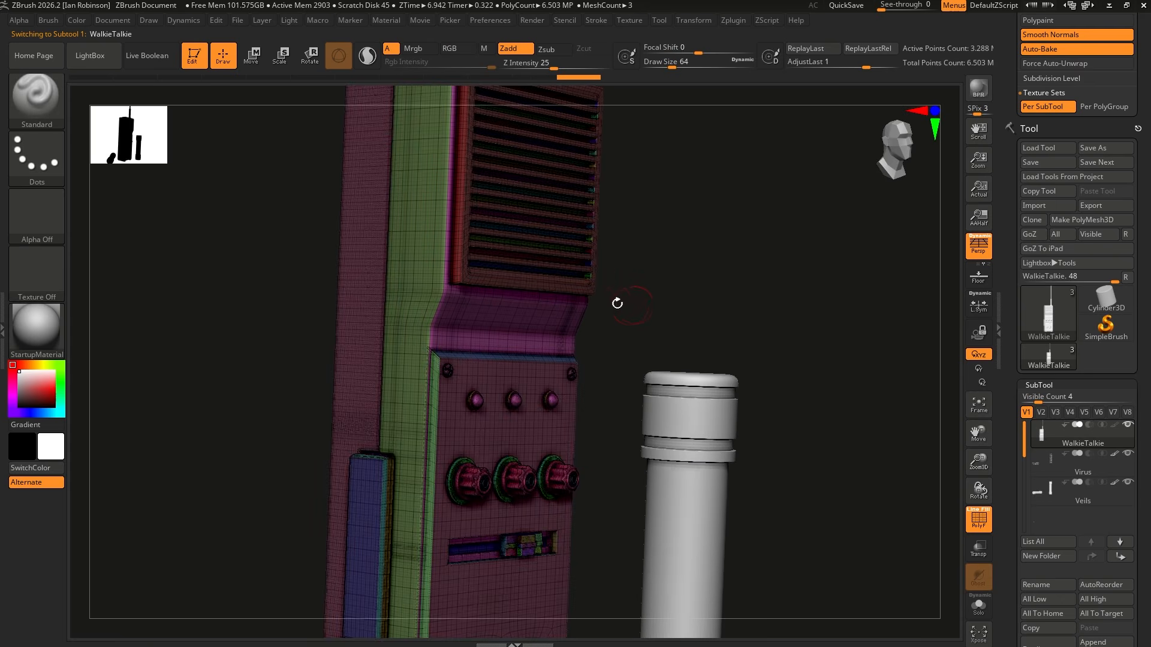
# Regroup the WalkieTalkie's polygroups with Auto Groups
pyautogui.scroll(-10, 1094, 379)
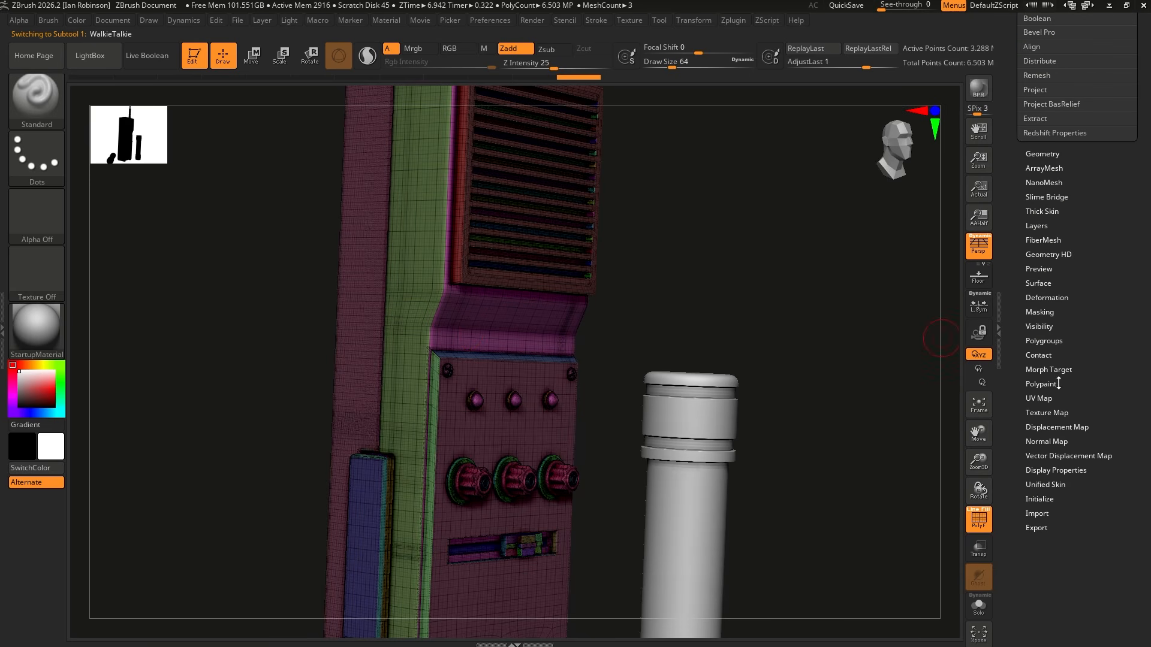
pyautogui.click(1046, 341)
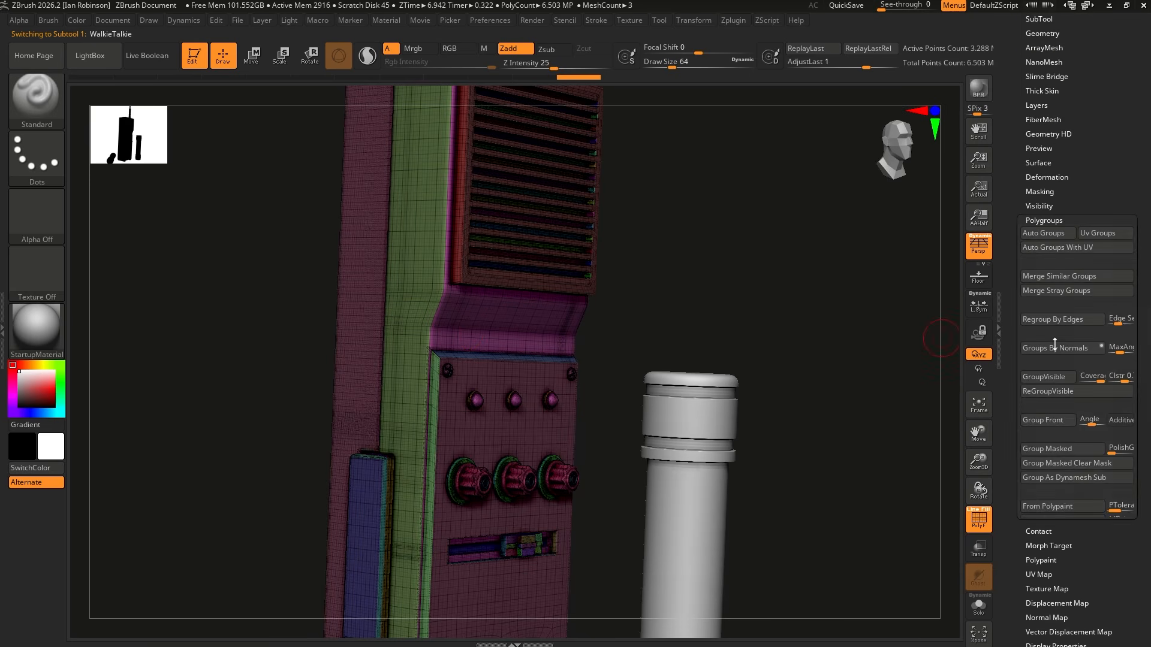
pyautogui.click(1044, 235)
pyautogui.moveTo(844, 316)
pyautogui.mouseDown()
pyautogui.moveTo(804, 313)
pyautogui.moveTo(753, 334)
pyautogui.moveTo(835, 334)
pyautogui.moveTo(804, 331)
pyautogui.moveTo(800, 312)
pyautogui.moveTo(857, 307)
pyautogui.mouseUp()
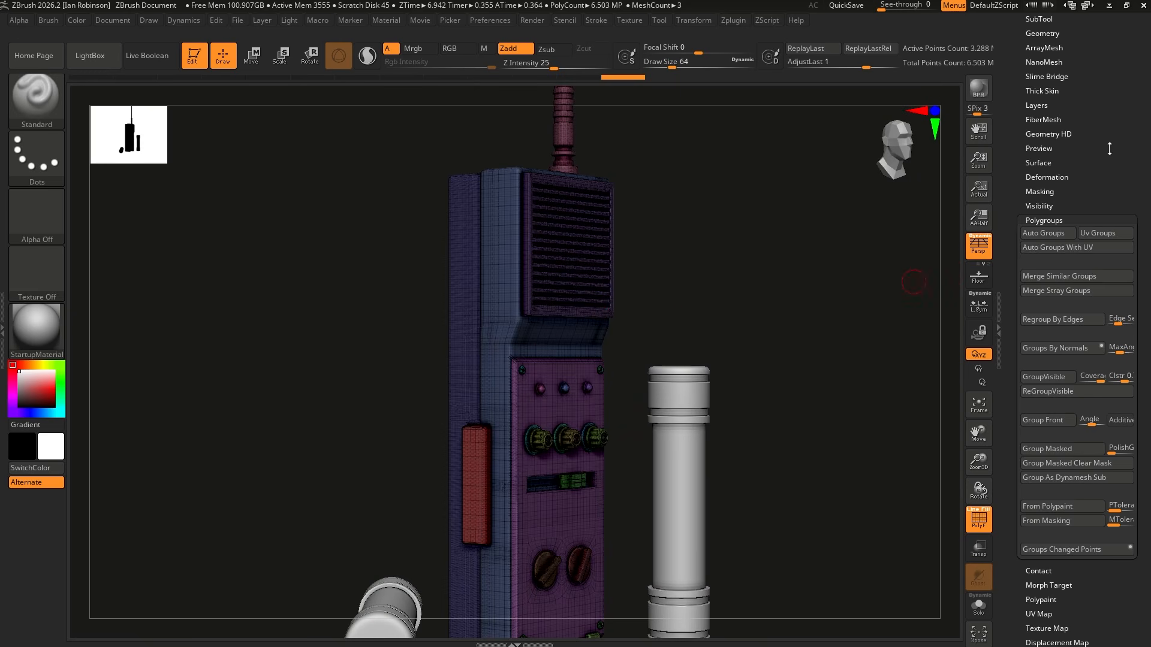
# Send all subtools to Substance Painter with Low & High subdivision levels and Per SubTool texture sets
pyautogui.scroll(10, 1110, 148)
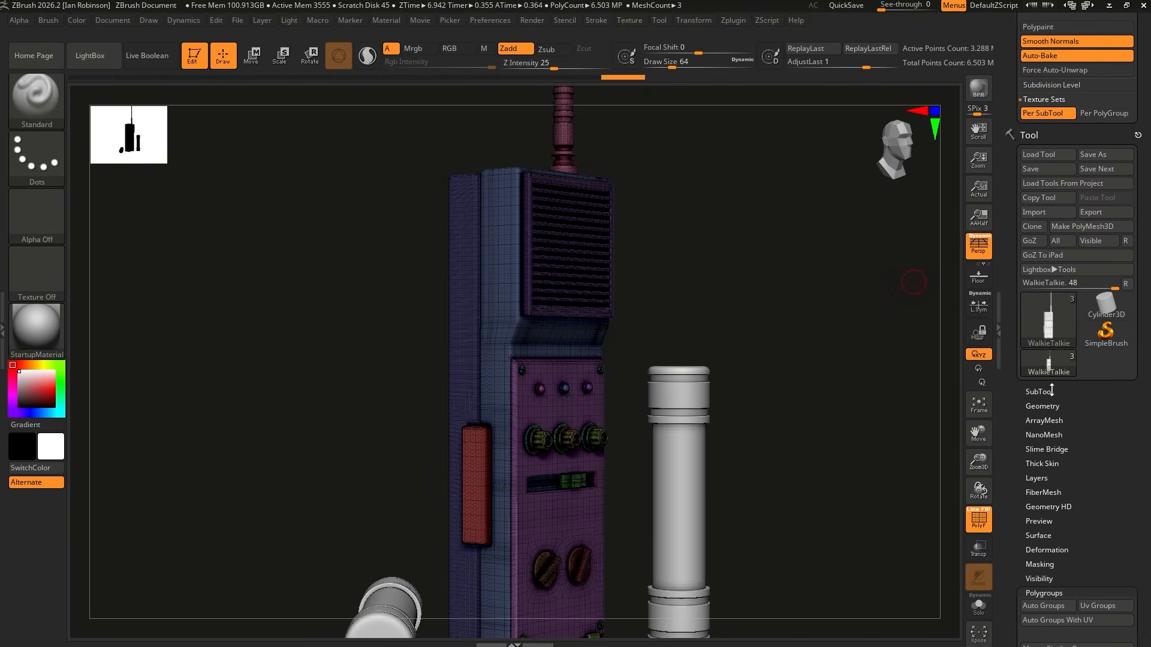
pyautogui.scroll(5, 1049, 246)
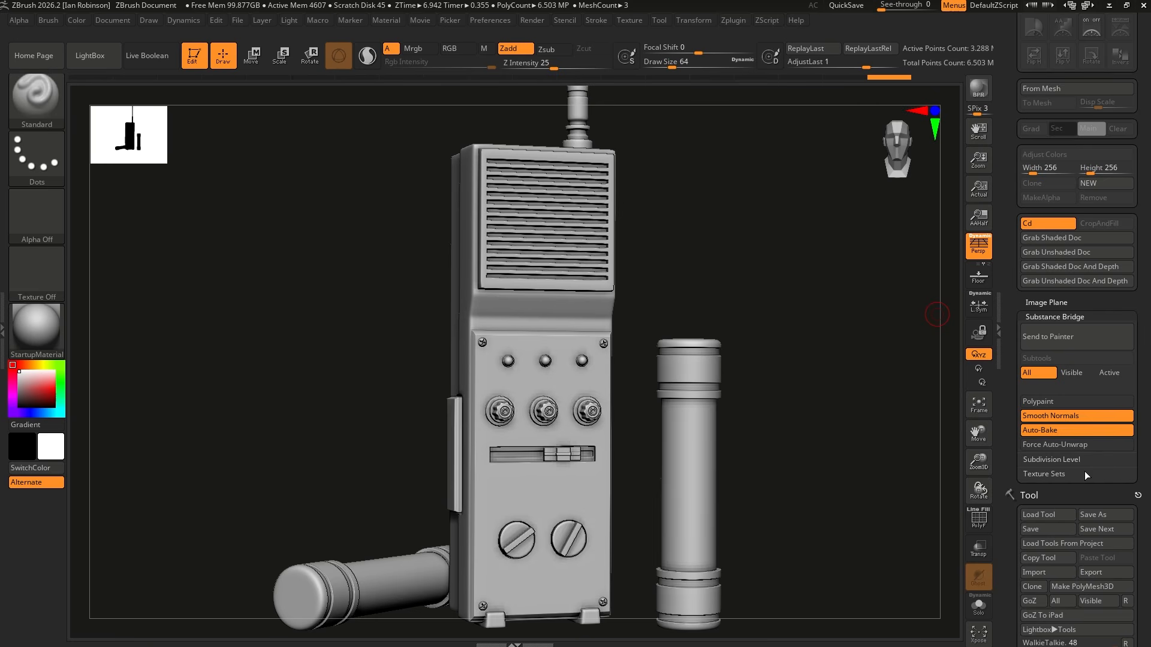
pyautogui.click(1068, 460)
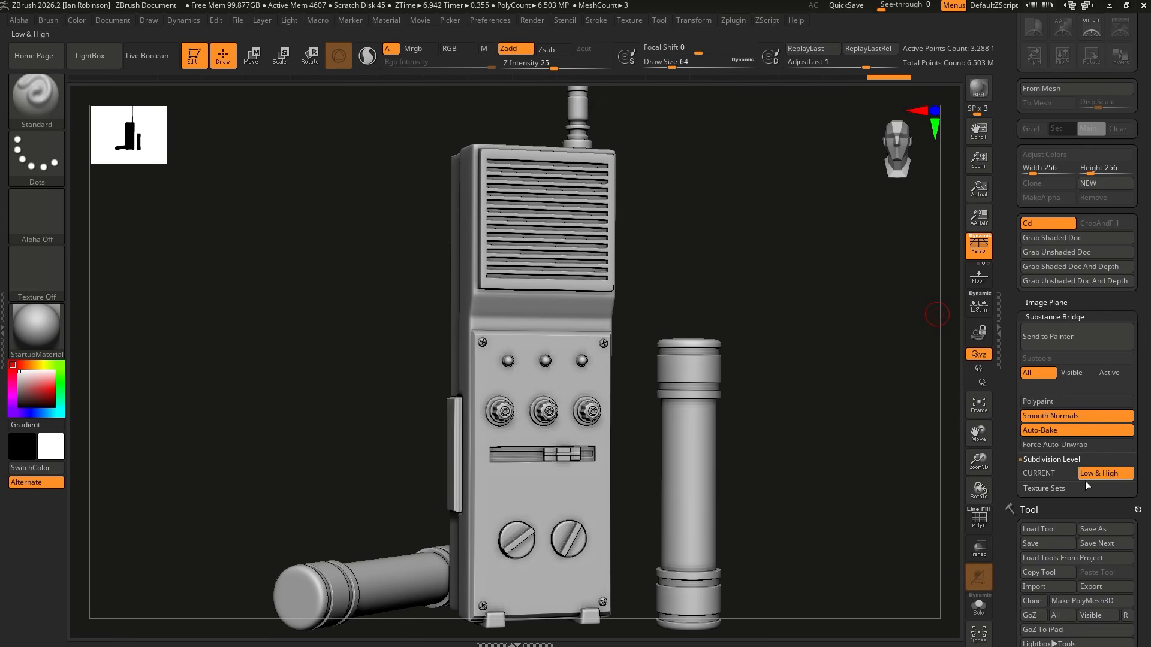
pyautogui.click(1063, 489)
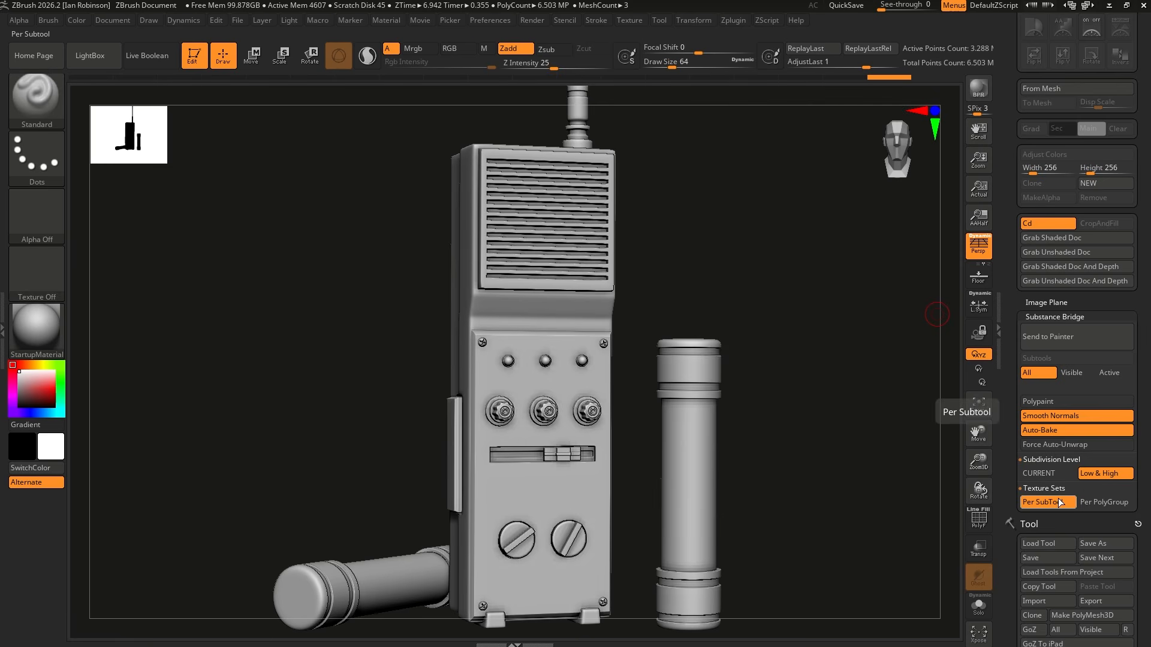
pyautogui.scroll(-1, 1052, 300)
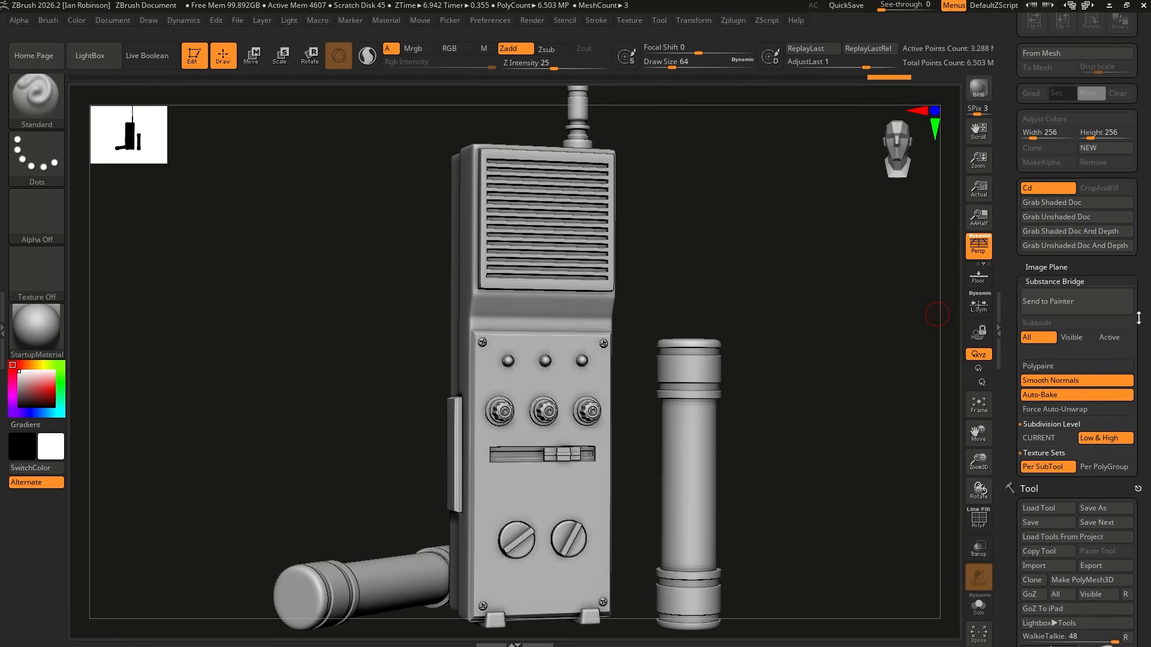
pyautogui.click(1073, 309)
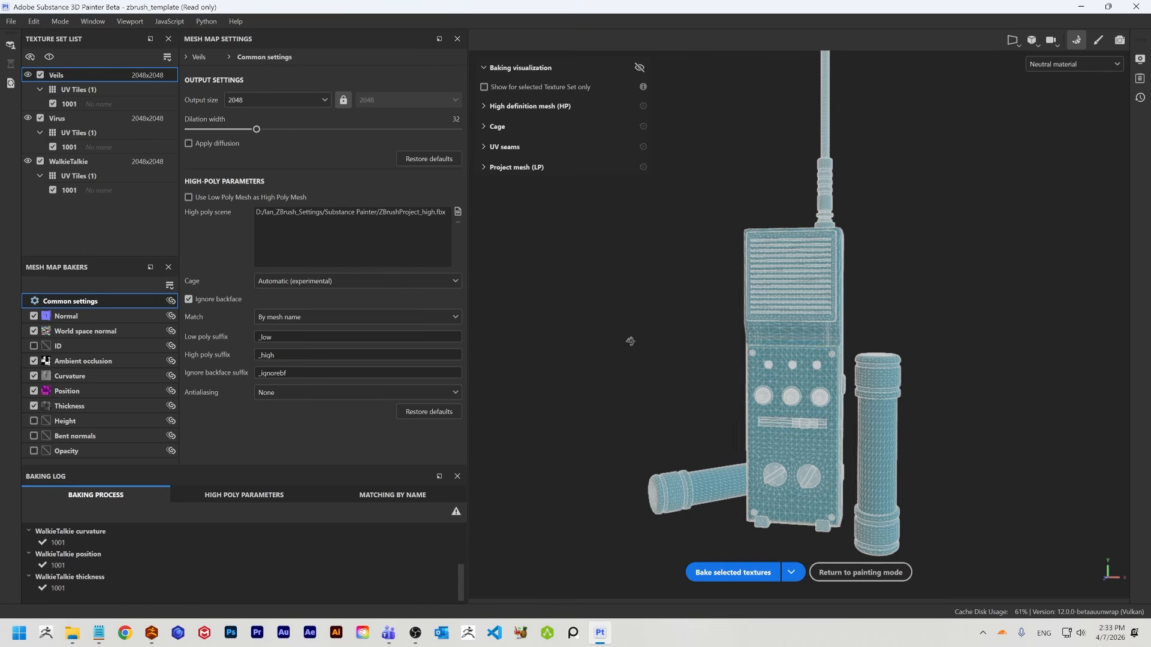
# In Substance 3D Painter, turn off the baking visualization to view the shaded WalkieTalkie model
pyautogui.keyDown('alt'); pyautogui.moveTo(631, 342); pyautogui.dragTo(617, 339); pyautogui.keyUp('alt')
pyautogui.click(641, 67)
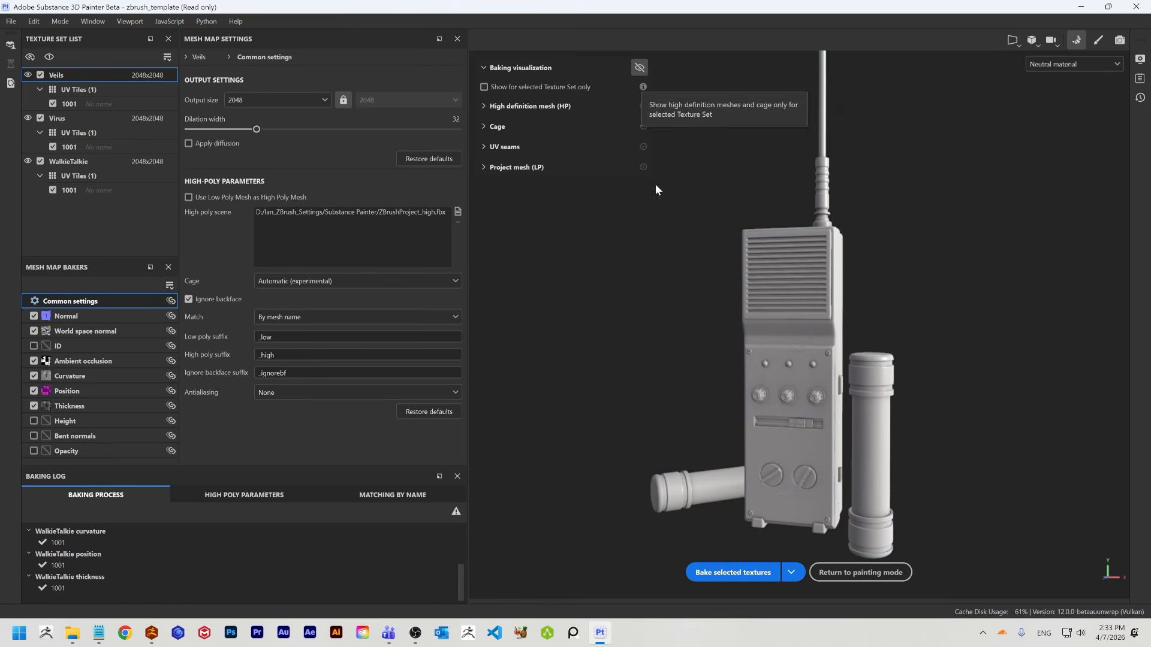
# Orbit around the WalkieTalkie and rotate the environment lighting to examine the baked high-poly detail
pyautogui.keyDown('alt'); pyautogui.moveTo(662, 251); pyautogui.dragTo(712, 283); pyautogui.keyUp('alt')
pyautogui.keyDown('shift'); pyautogui.moveTo(711, 282); pyautogui.dragTo(663, 292, button='right'); pyautogui.keyUp('shift')
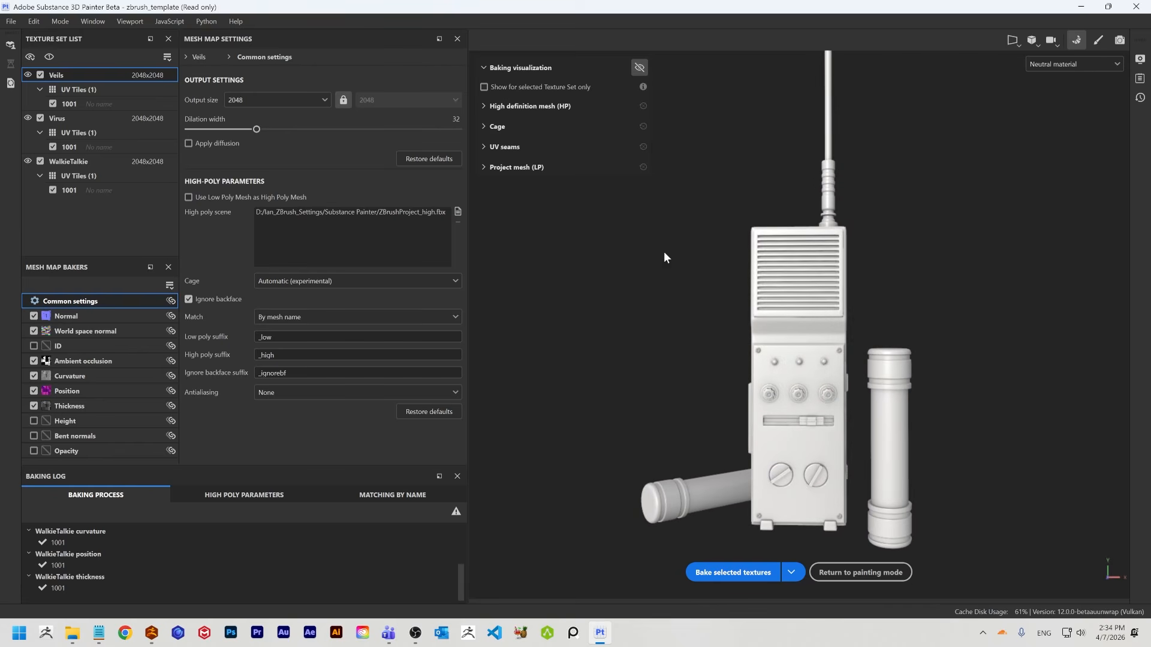
pyautogui.keyDown('alt'); pyautogui.moveTo(663, 250); pyautogui.dragTo(524, 306); pyautogui.keyUp('alt')
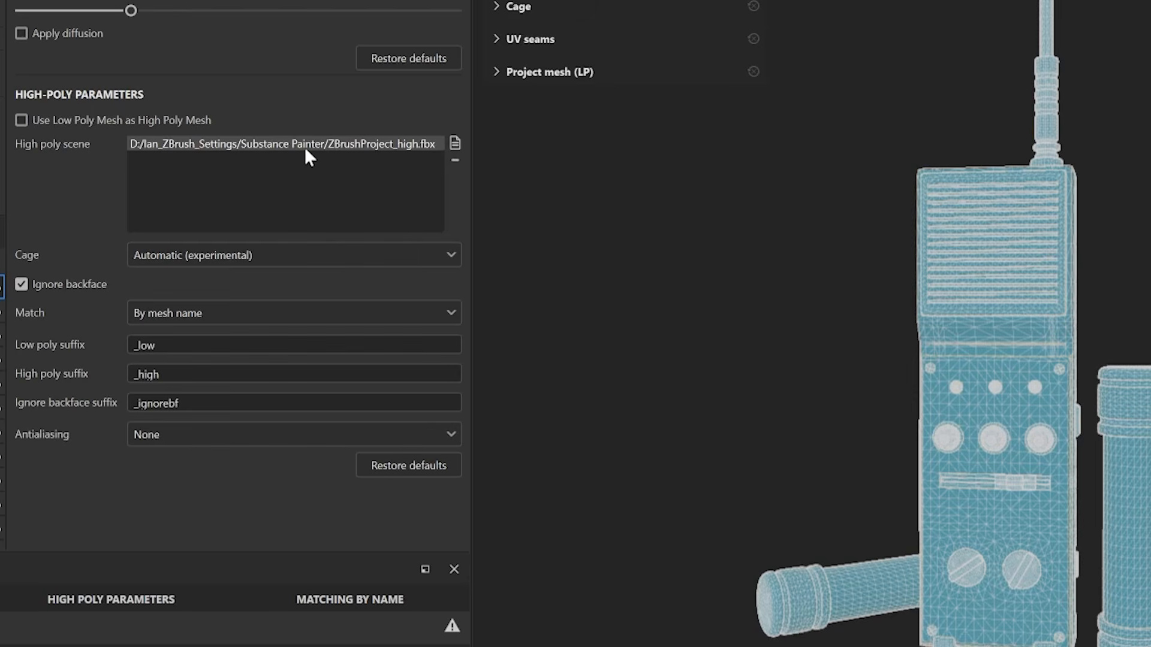
# Try the Distance-based and Custom file cage options for the bake and return the cage to Automatic (experimental)
pyautogui.click(259, 251)
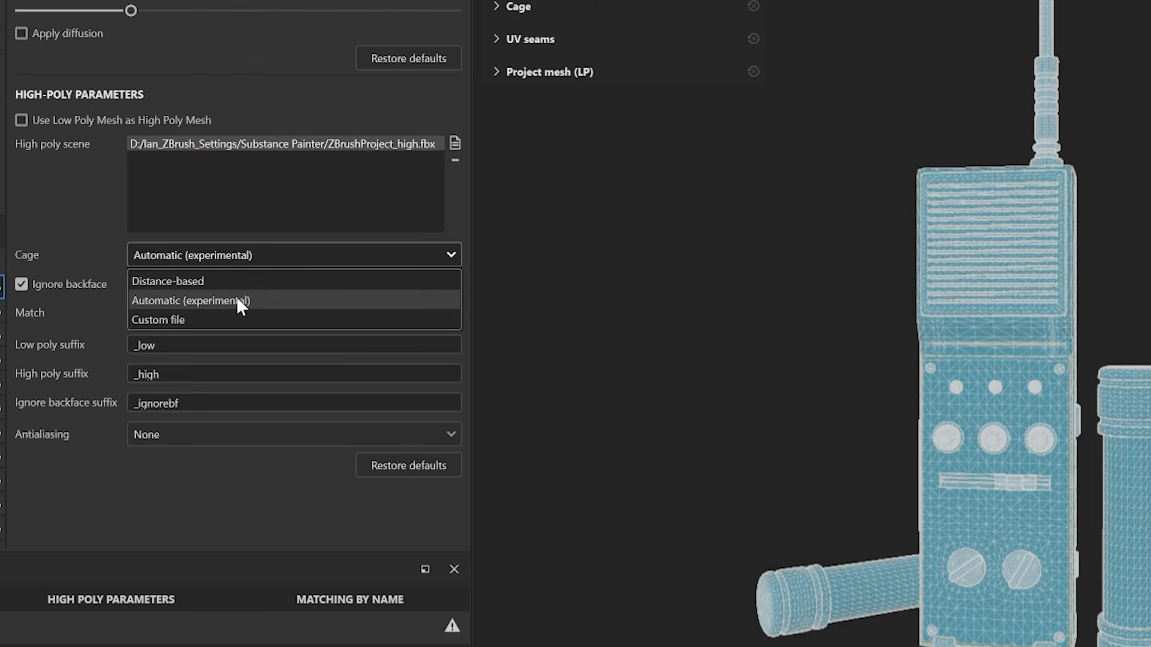
pyautogui.click(224, 281)
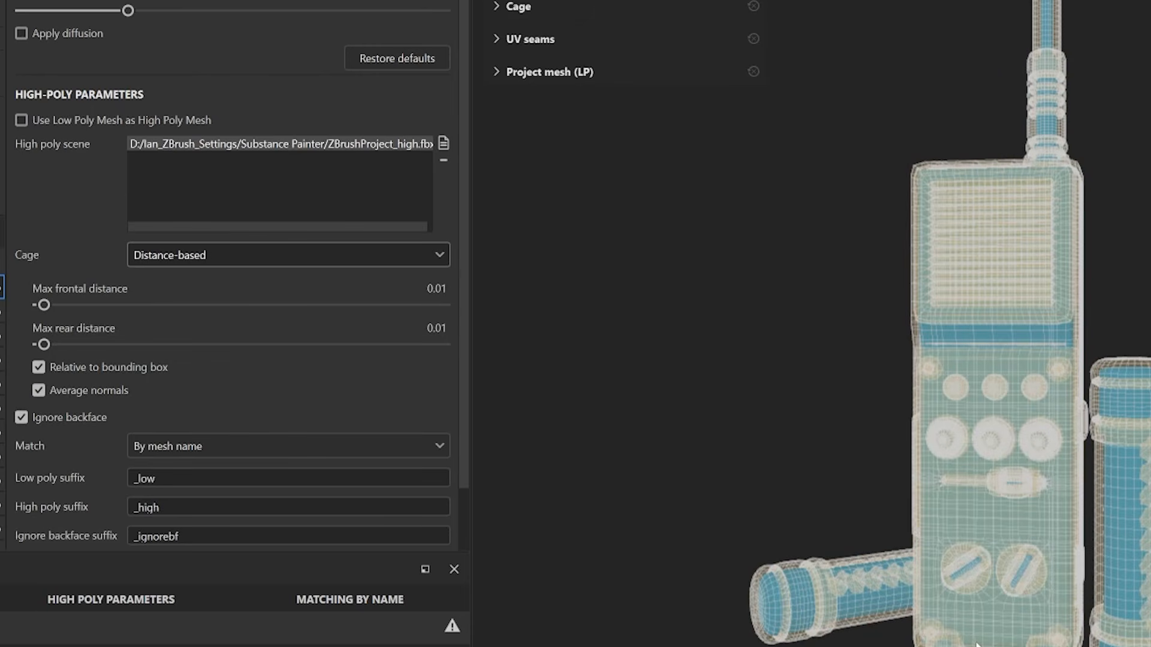
pyautogui.click(208, 255)
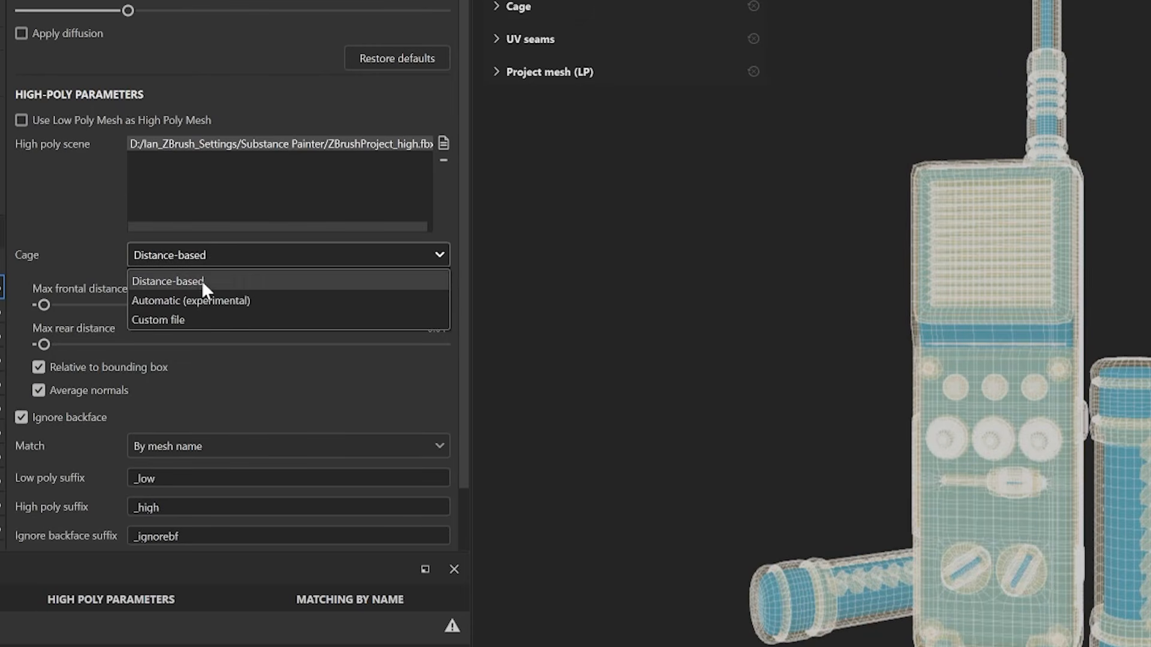
pyautogui.click(201, 315)
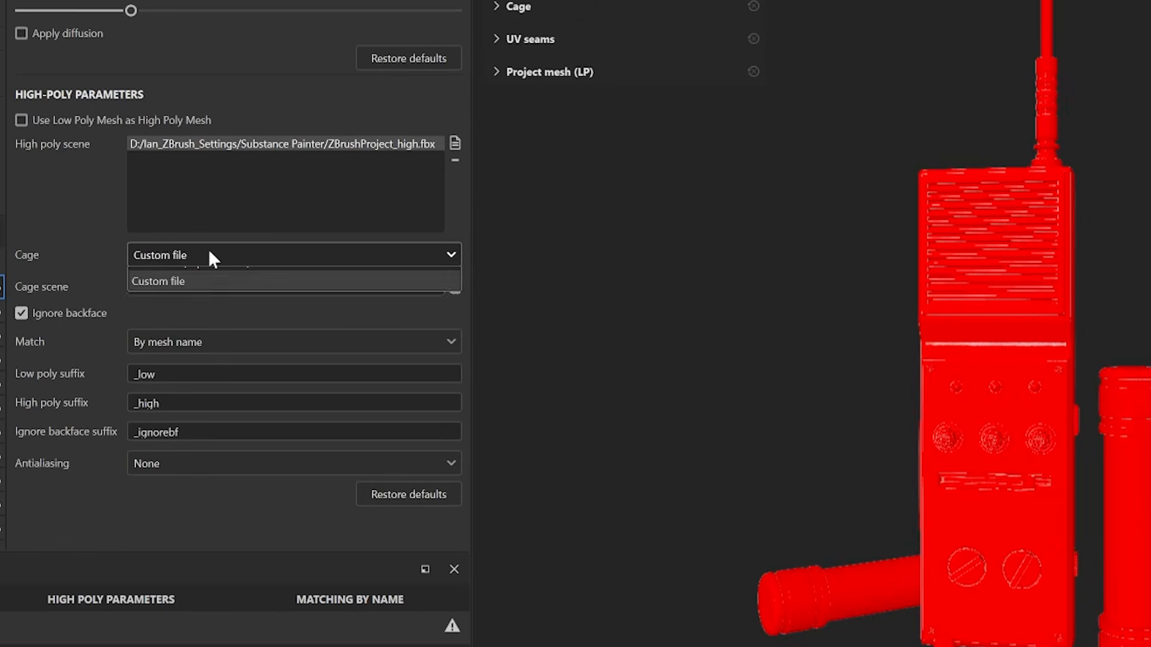
pyautogui.click(213, 255)
pyautogui.click(216, 300)
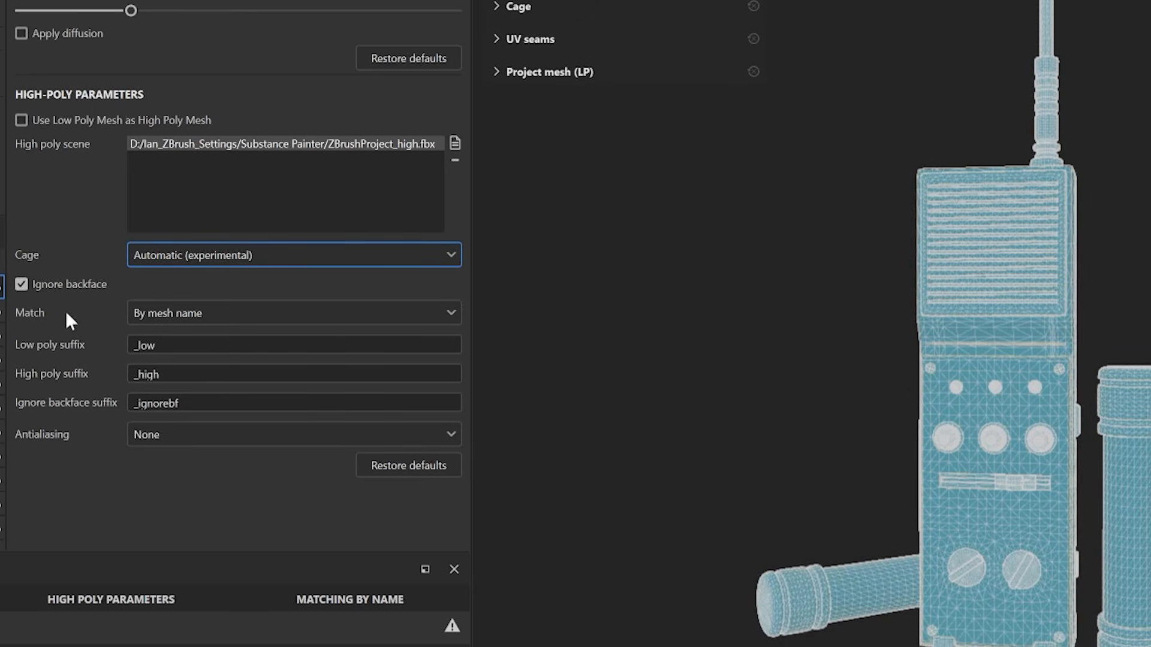
# Examine the baker settings for the Normal, World space normal, Ambient occlusion, Curvature, Position and Thickness maps
pyautogui.moveTo(47, 314)
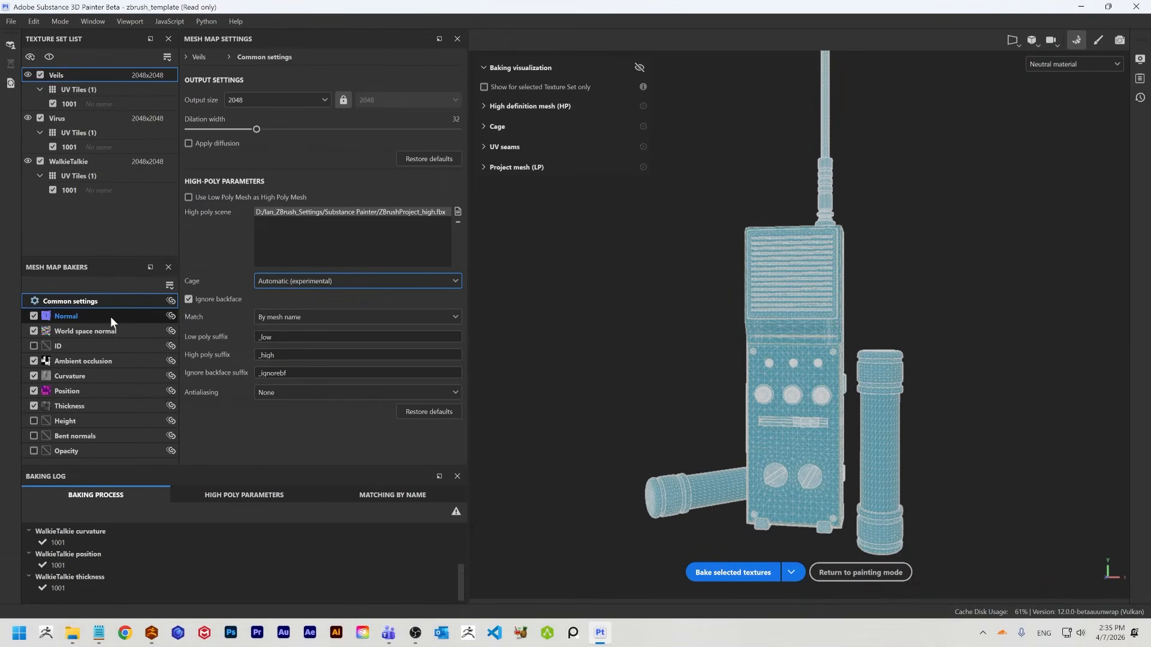
pyautogui.click(111, 316)
pyautogui.click(124, 330)
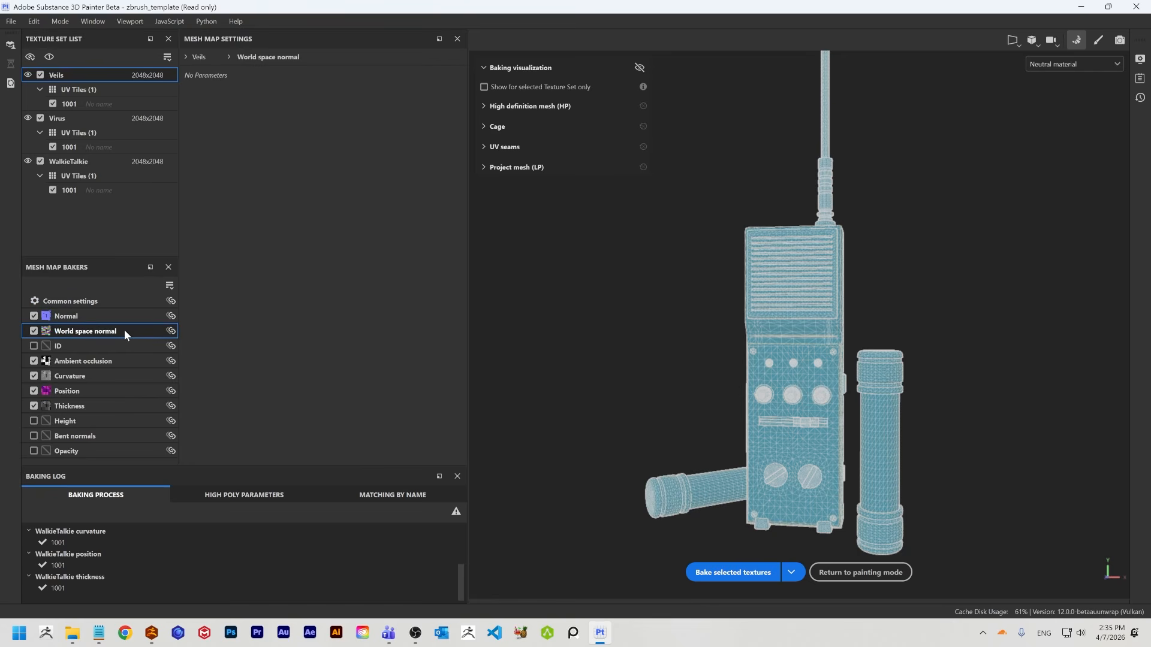
pyautogui.click(128, 361)
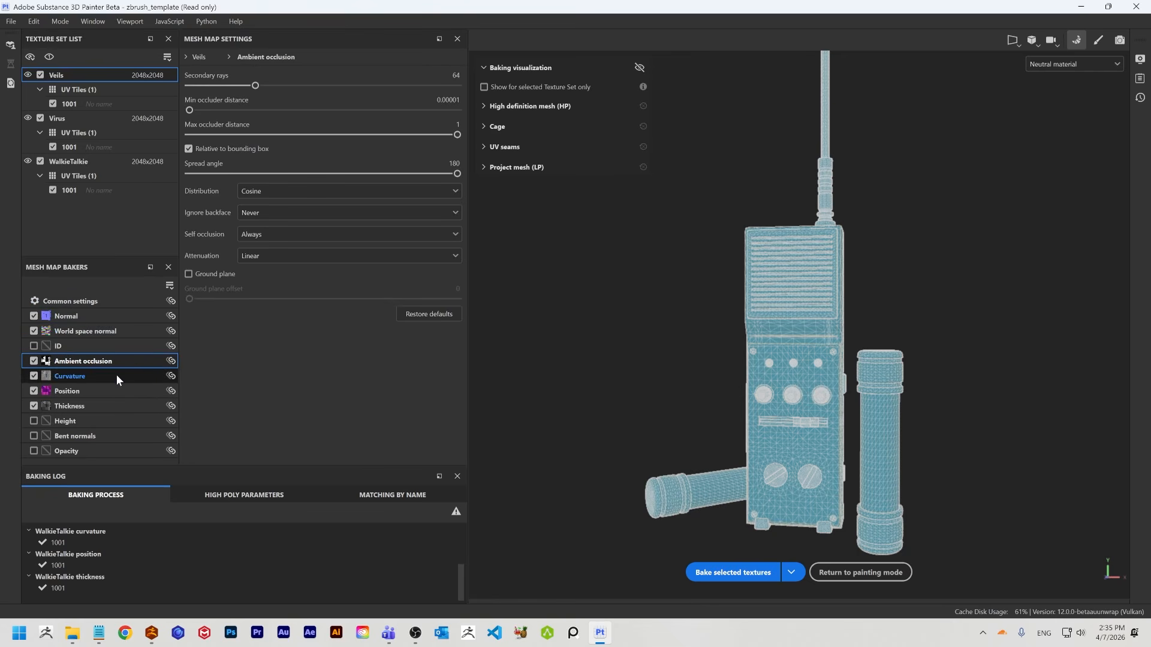
pyautogui.click(116, 375)
pyautogui.click(108, 389)
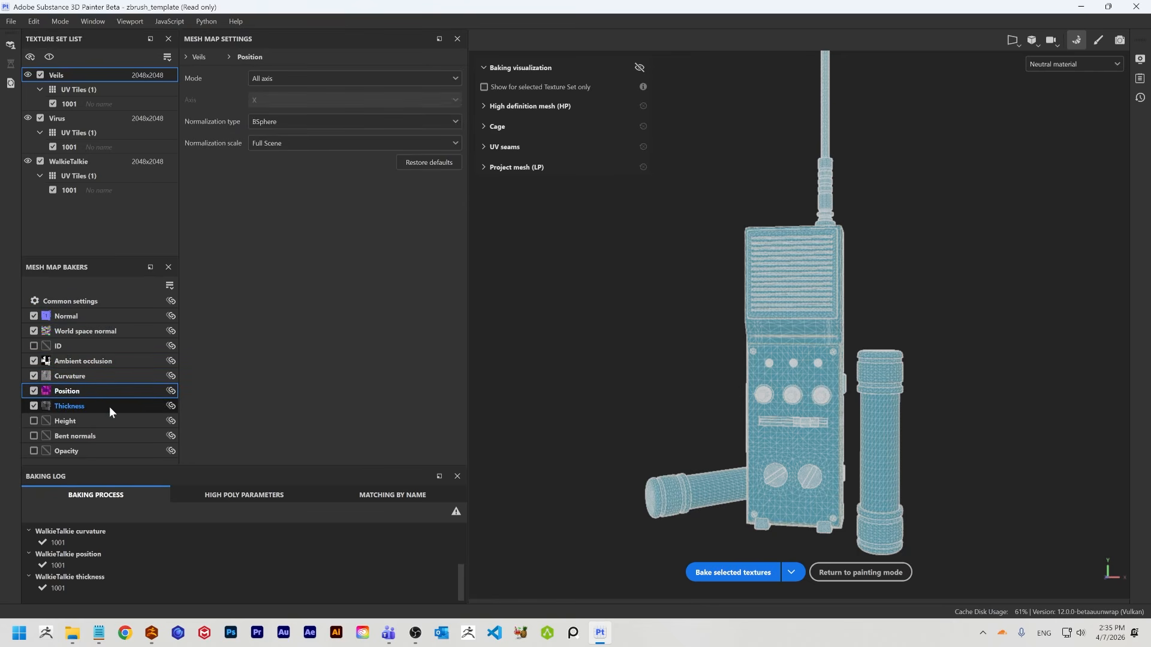
pyautogui.click(109, 406)
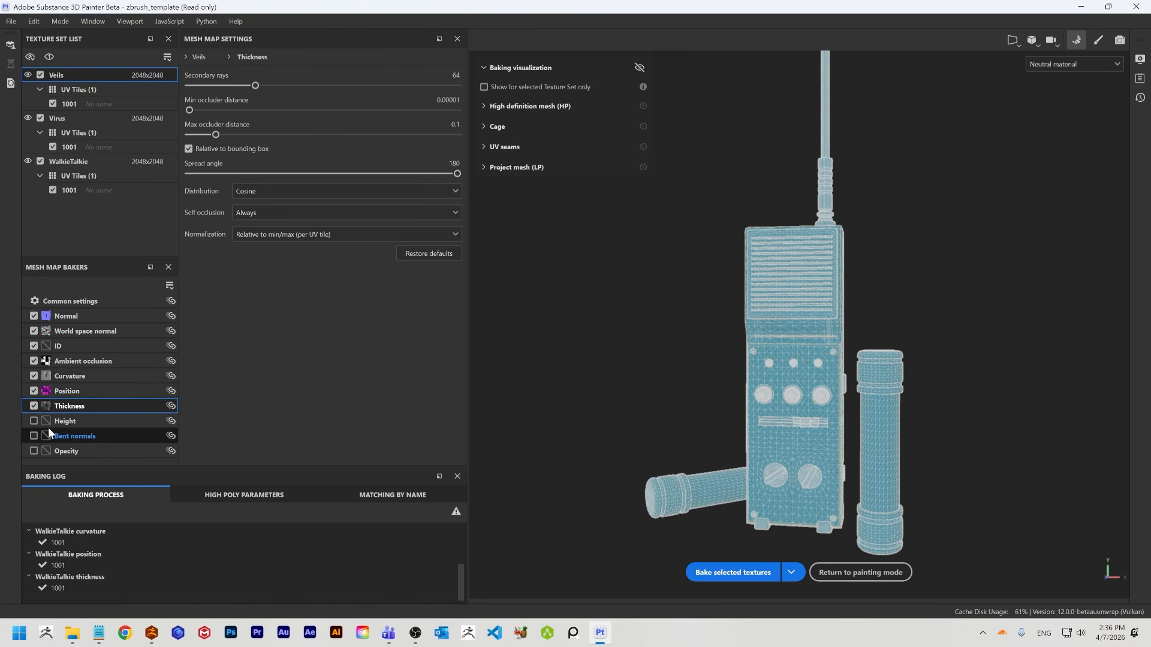
# Bake the selected textures with the ID and Opacity maps added, and return to painting mode
pyautogui.click(35, 450)
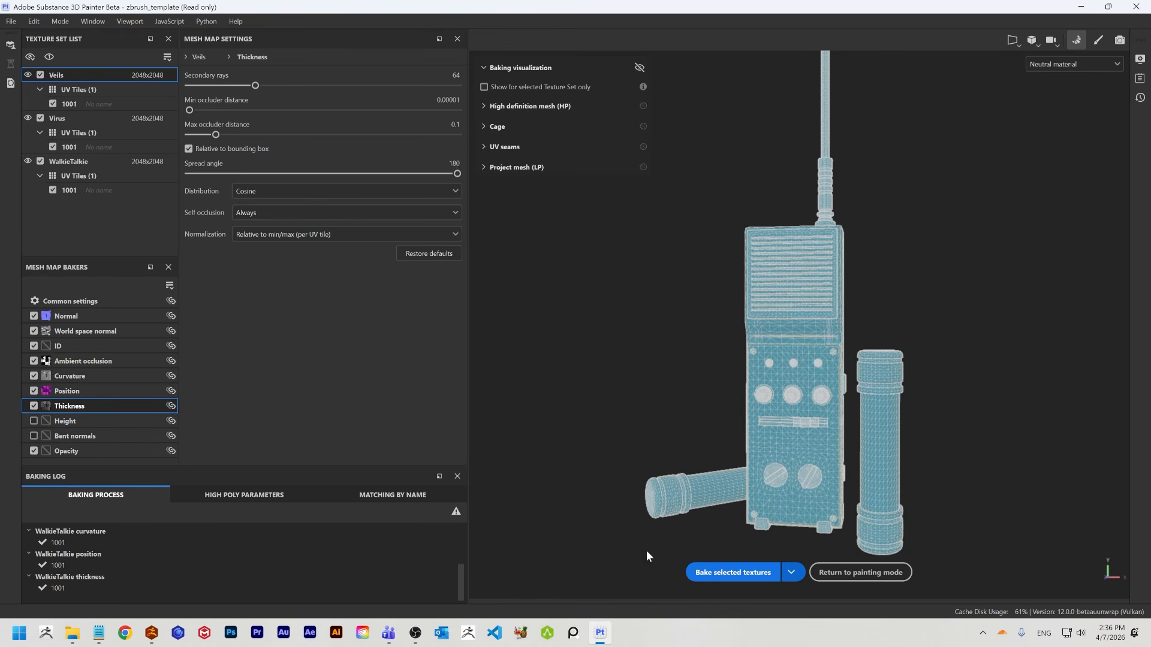
pyautogui.click(704, 575)
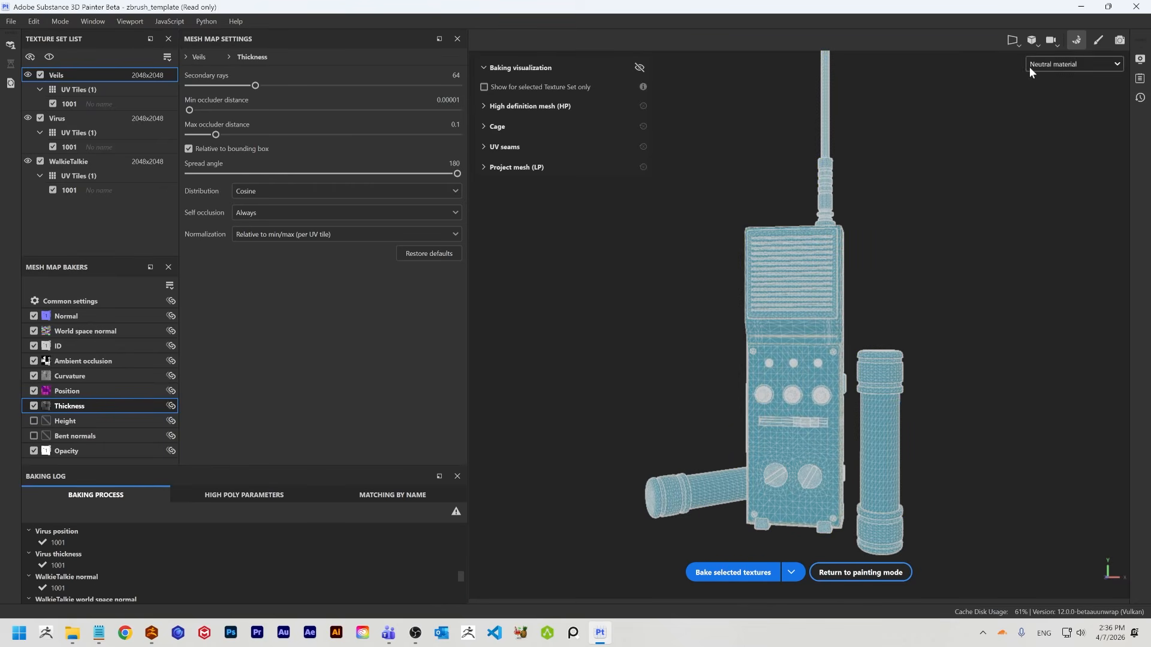
pyautogui.click(1099, 41)
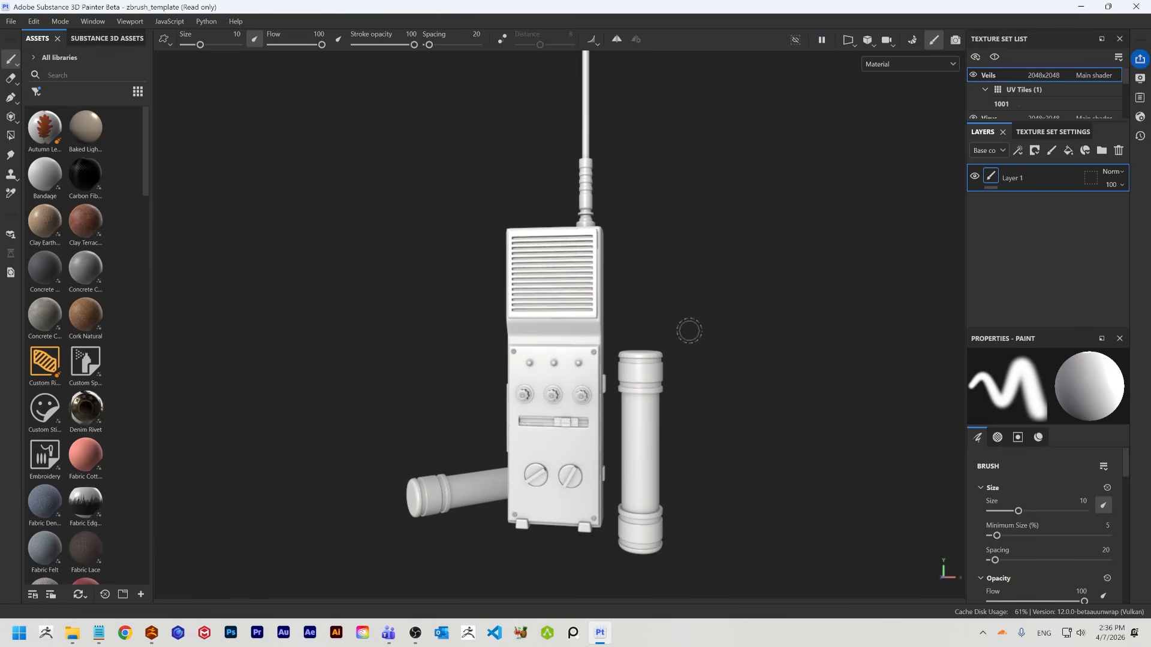
pyautogui.moveTo(731, 337)
pyautogui.keyDown('alt'); pyautogui.mouseDown()
pyautogui.moveTo(676, 344)
pyautogui.moveTo(771, 336)
pyautogui.moveTo(717, 337)
pyautogui.moveTo(755, 294)
pyautogui.mouseUp(); pyautogui.keyUp('alt')
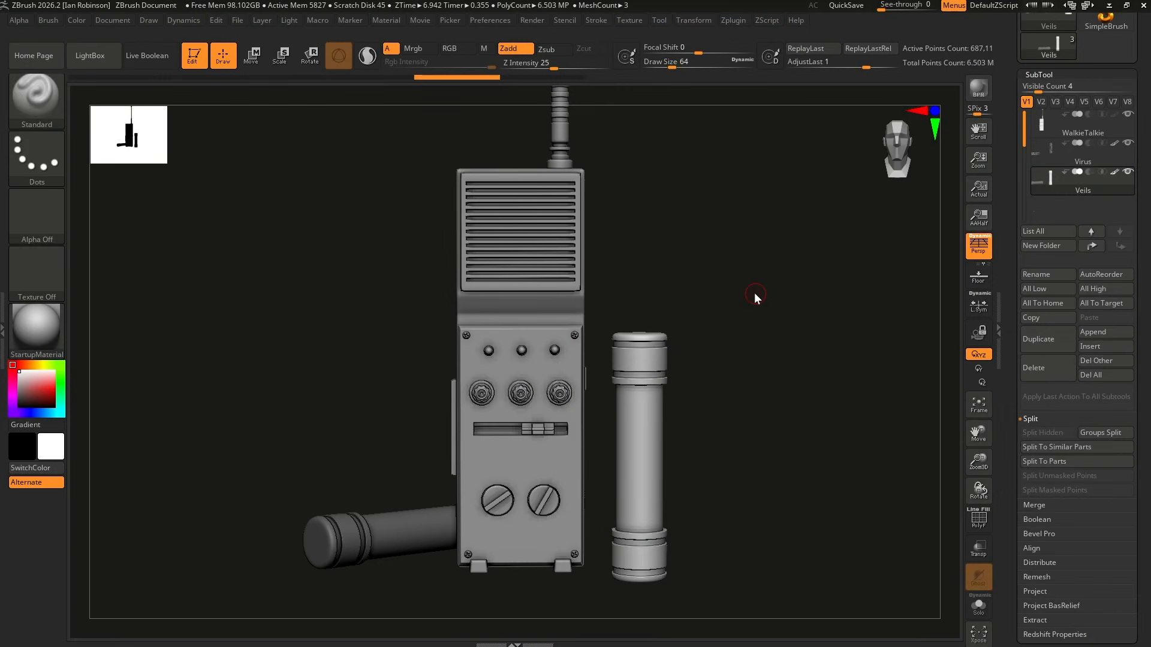
# In ZBrush, select the WalkieTalkie subtool and rotate it slightly about its vertical axis so its side shows
pyautogui.keyDown('alt'); pyautogui.click(560, 297); pyautogui.keyUp('alt')
pyautogui.press('w')
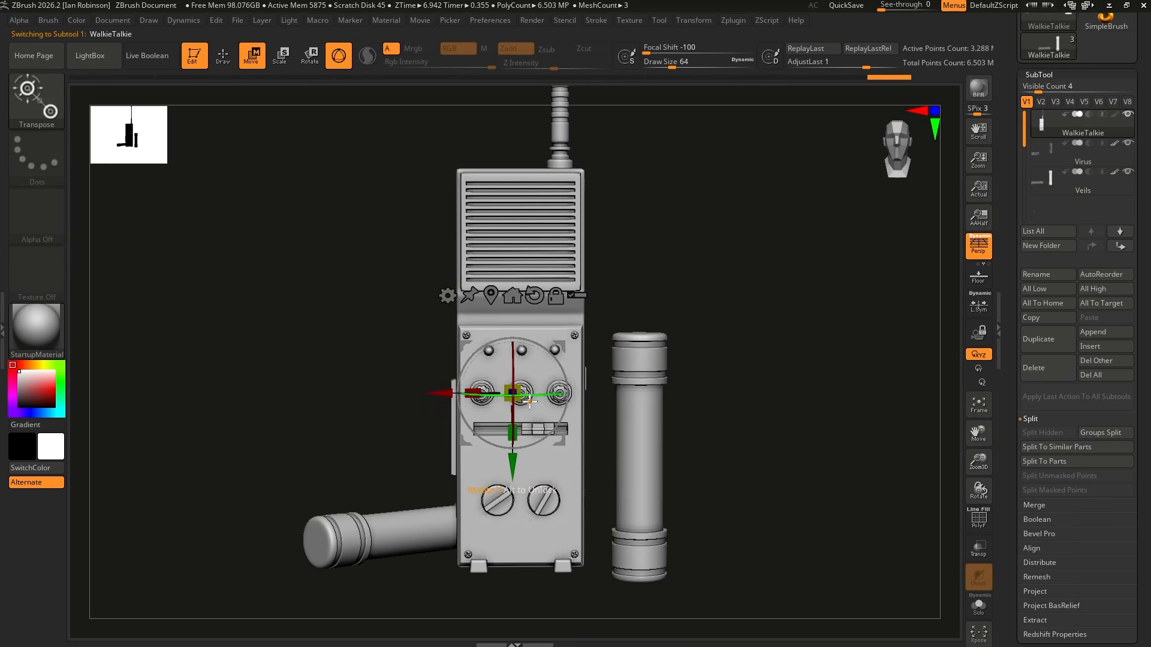
pyautogui.moveTo(530, 396); pyautogui.dragTo(553, 396)
pyautogui.press('q')
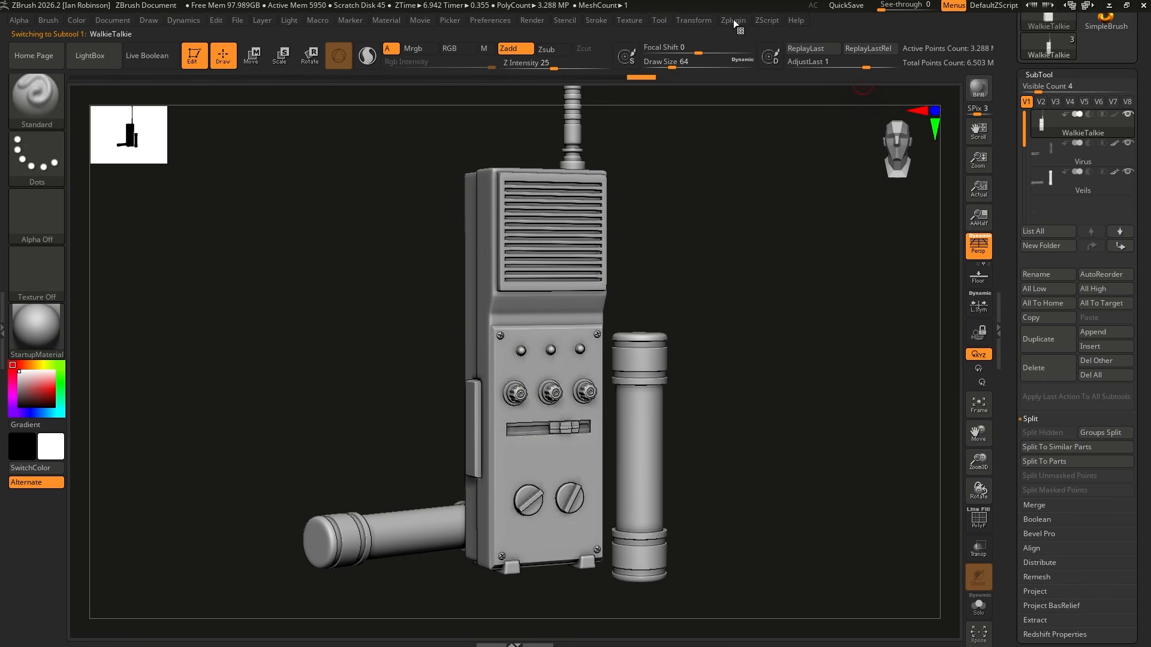
pyautogui.click(632, 21)
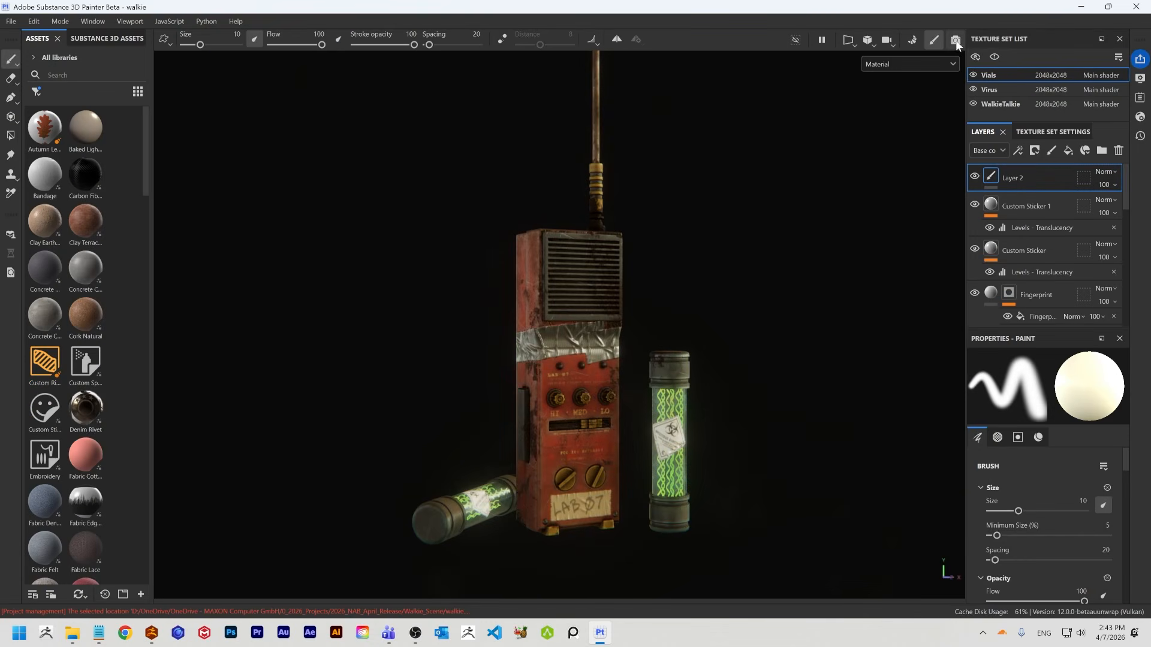
# In Substance 3D Painter, render the textured walkie project in rendering mode, framing the walkie-talkie and vials closer
pyautogui.click(956, 40)
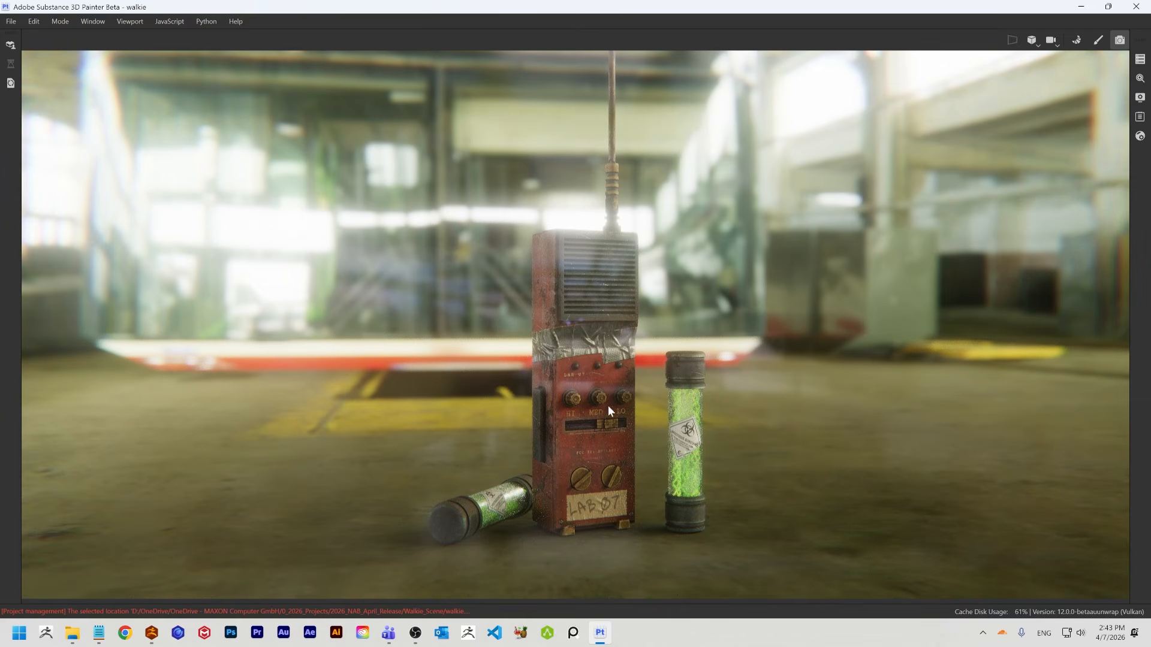
pyautogui.scroll(4, 607, 412)
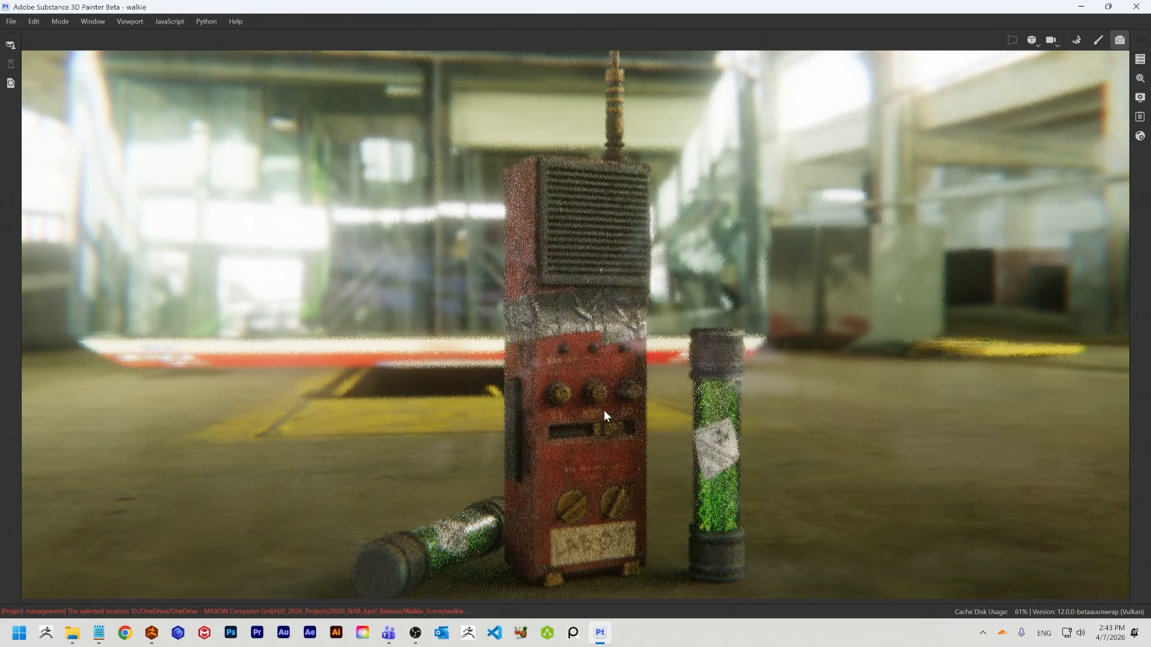
pyautogui.moveTo(610, 375)
pyautogui.keyDown('alt'); pyautogui.mouseDown(button='middle')
pyautogui.moveTo(617, 366)
pyautogui.moveTo(611, 372)
pyautogui.mouseUp(button='middle'); pyautogui.keyUp('alt')
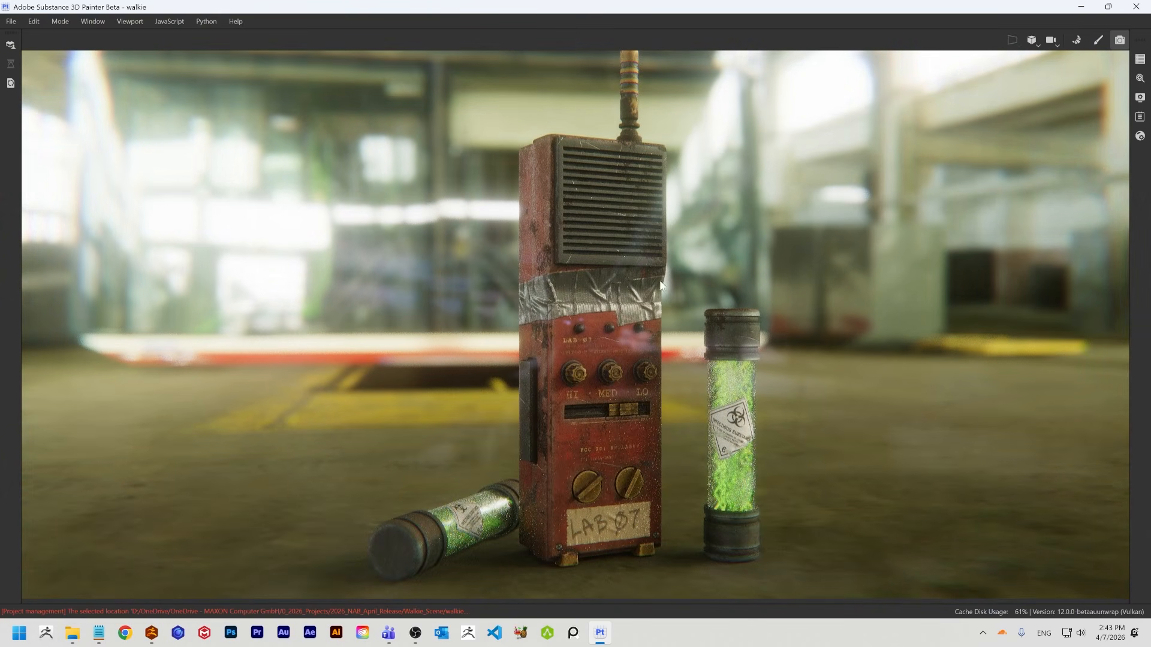
# Enable the Depth of field post effect in the camera display settings and increase its max radius
pyautogui.click(1139, 97)
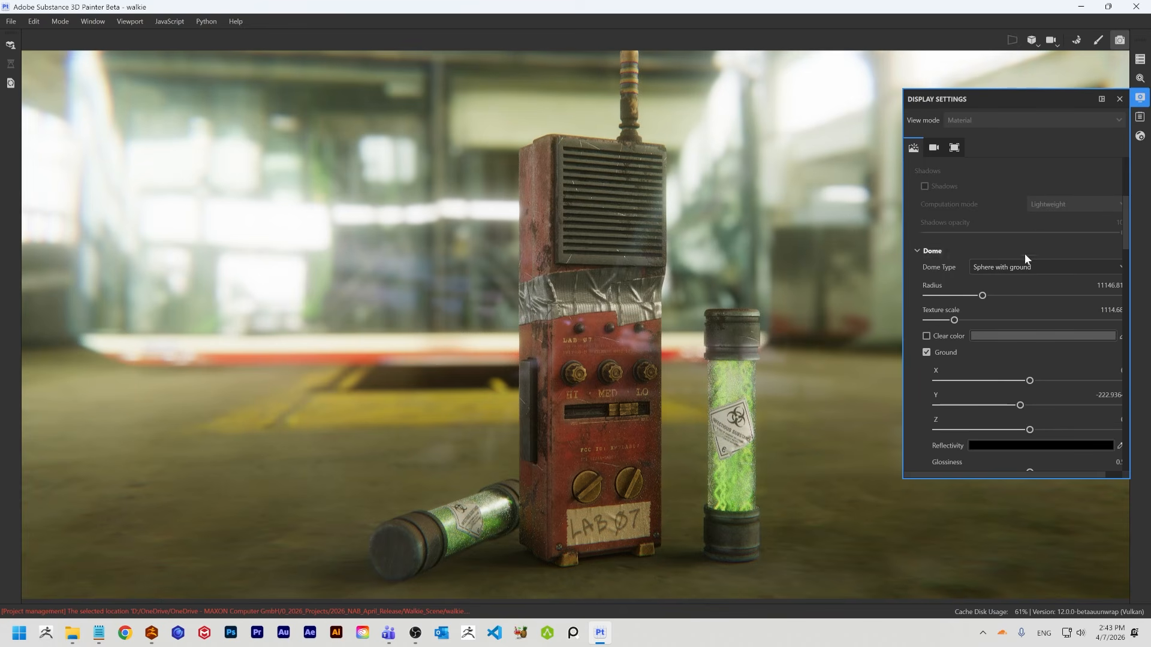
pyautogui.scroll(-8, 1016, 310)
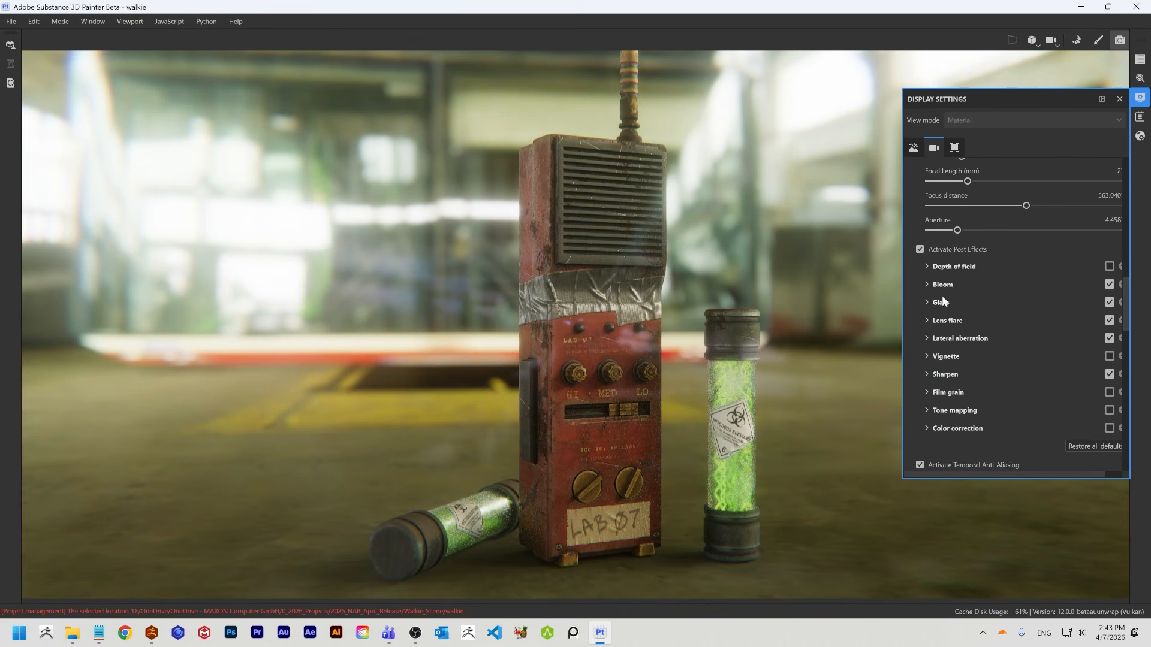
pyautogui.click(1109, 266)
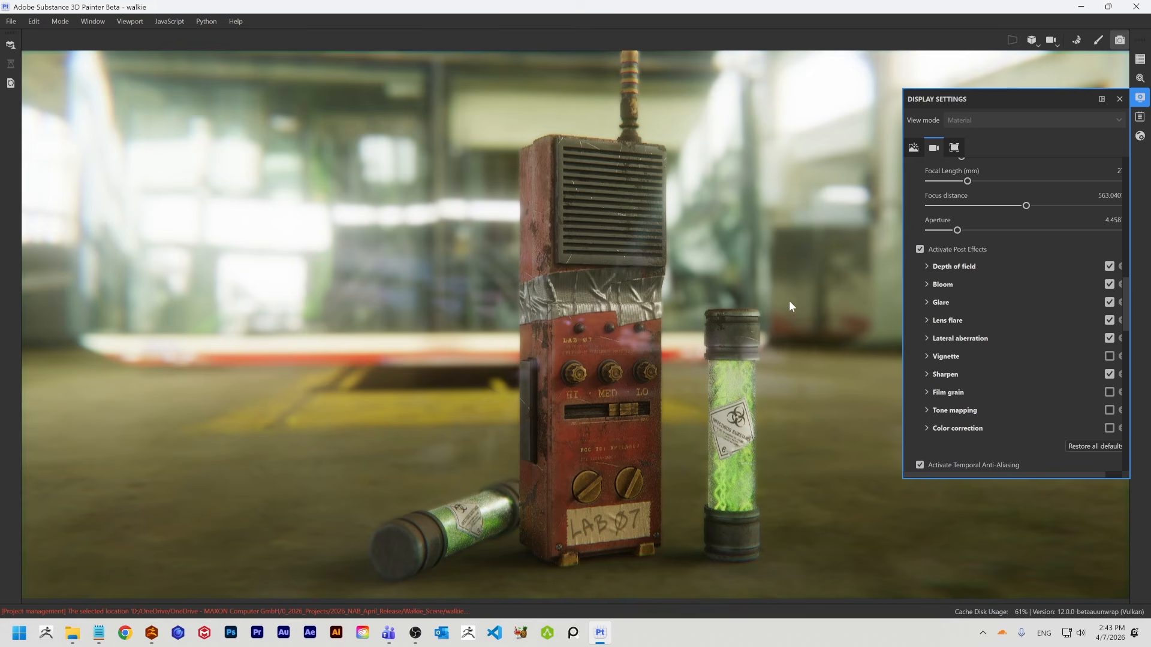
pyautogui.click(926, 267)
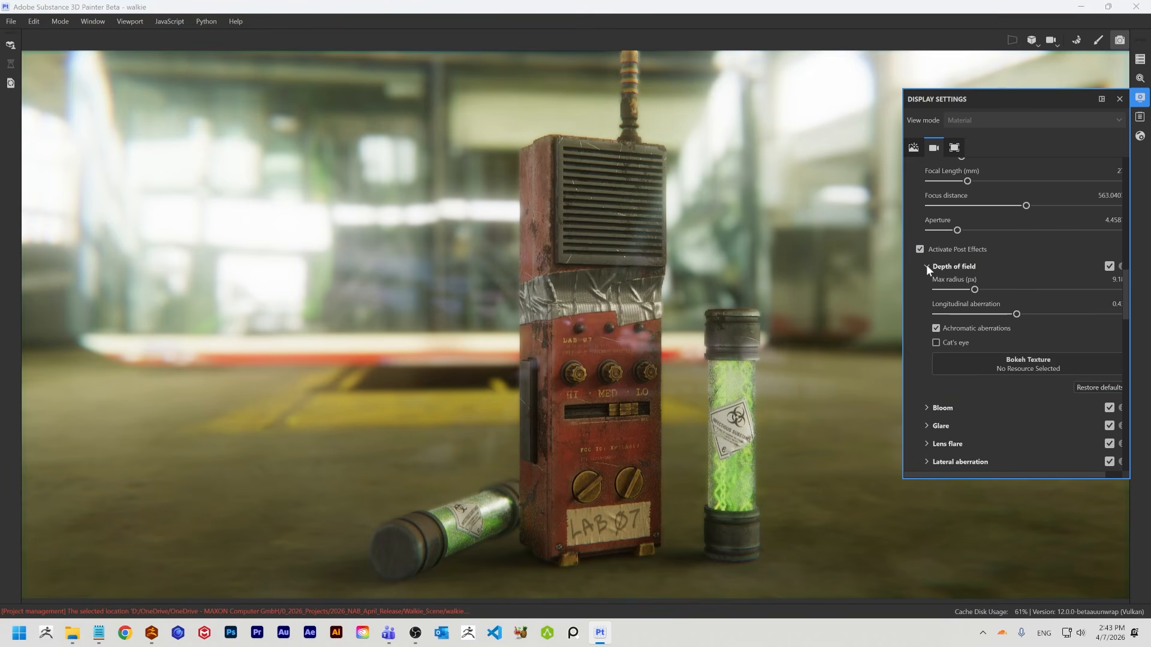
pyautogui.moveTo(975, 291)
pyautogui.mouseDown()
pyautogui.moveTo(1010, 290)
pyautogui.moveTo(989, 290)
pyautogui.mouseUp()
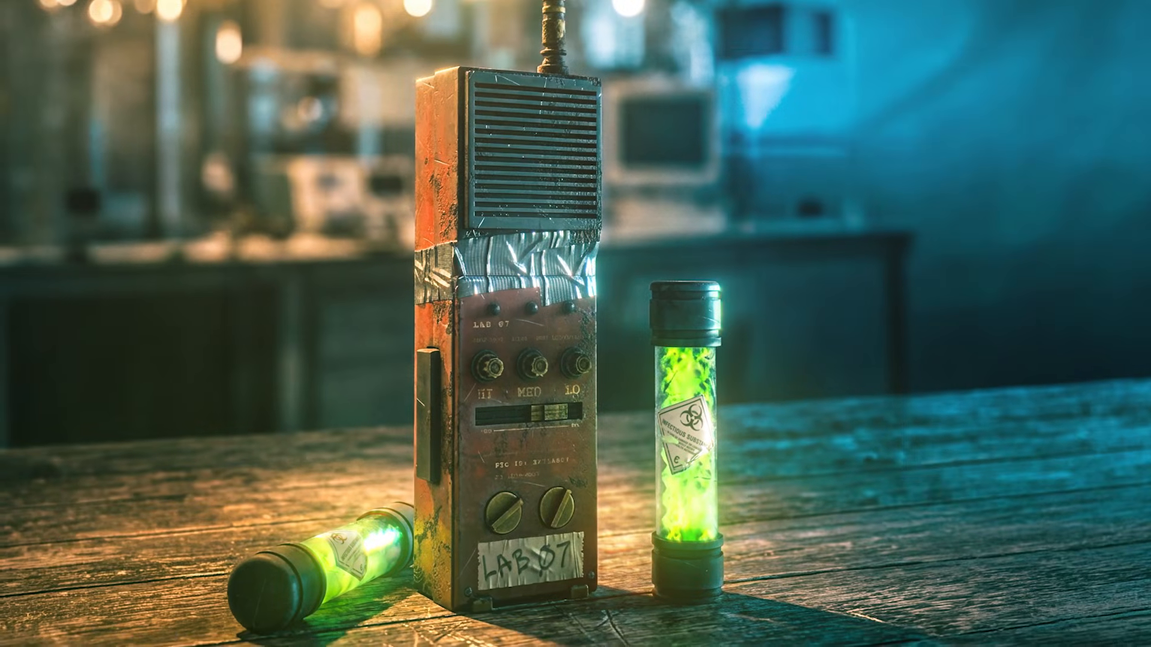